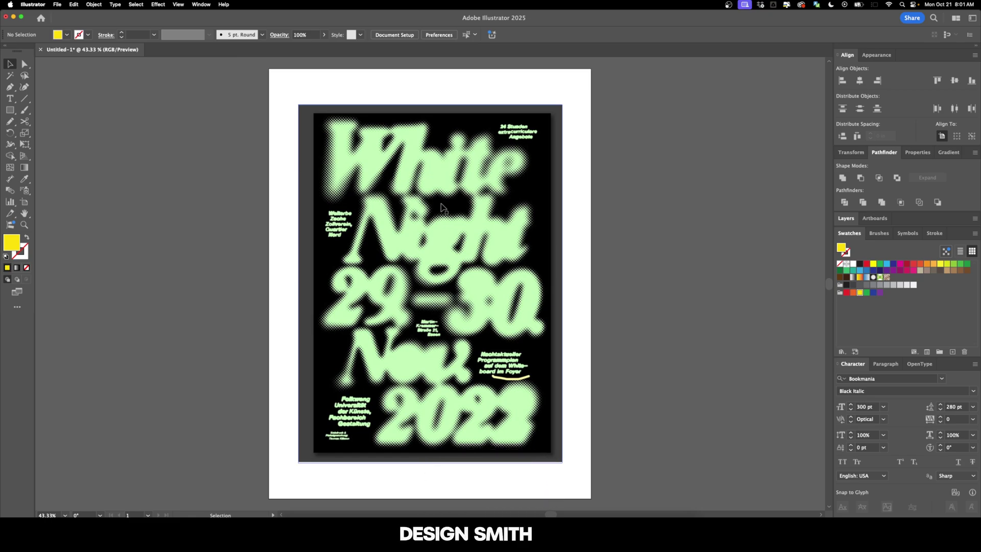
Step: Type the headline word 'White' beside the reference poster
{"action": "key", "text": "t"}
{"action": "left_click", "coordinate": [685, 234]}
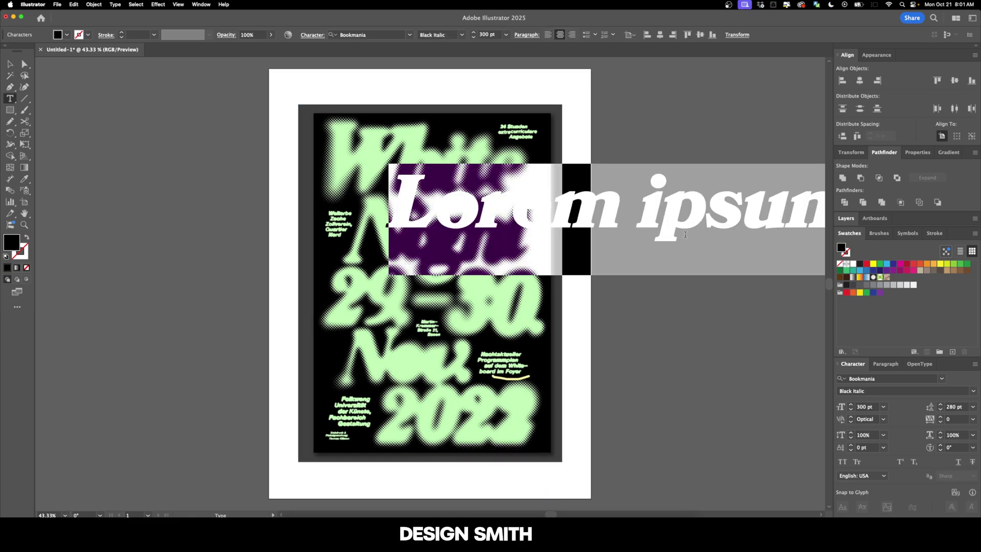
{"action": "type", "text": "White"}
{"action": "key", "text": "Escape"}
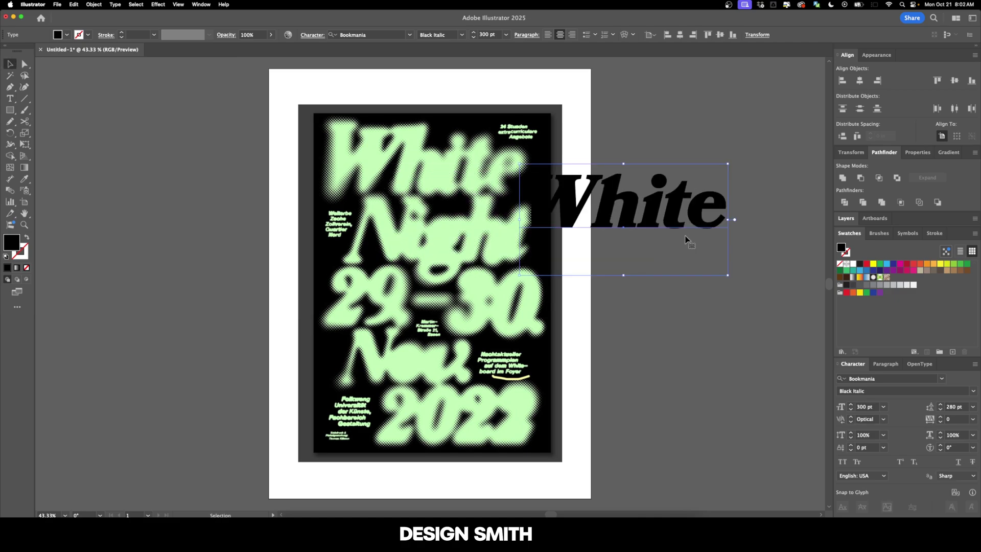
Step: Duplicate 'White' directly below itself and retype the copy as 'Night'
{"action": "left_click_drag", "start_coordinate": [674, 238], "coordinate": [504, 207]}
{"action": "scroll", "coordinate": [508, 174], "scroll_direction": "left", "scroll_amount": 2}
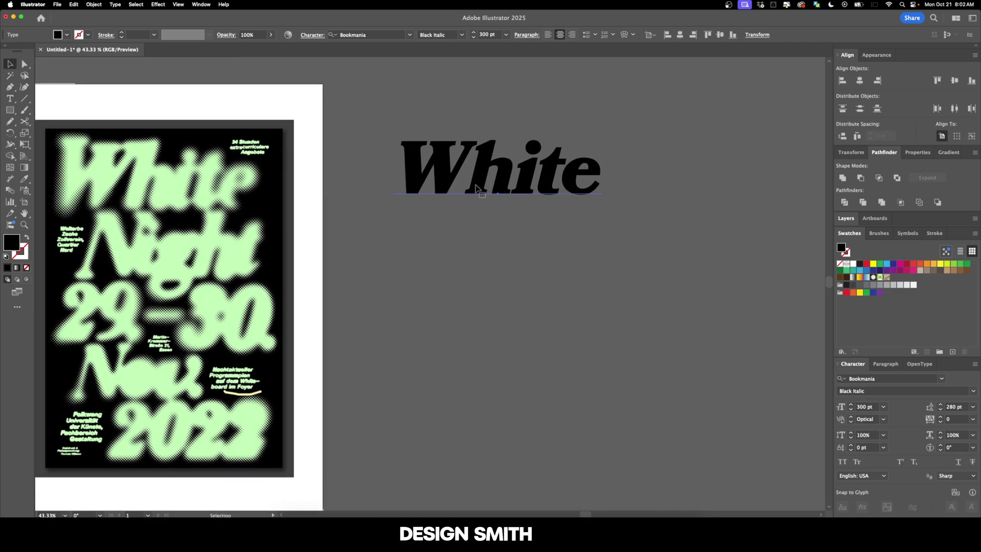
{"action": "left_click_drag", "start_coordinate": [509, 170], "coordinate": [511, 240]}
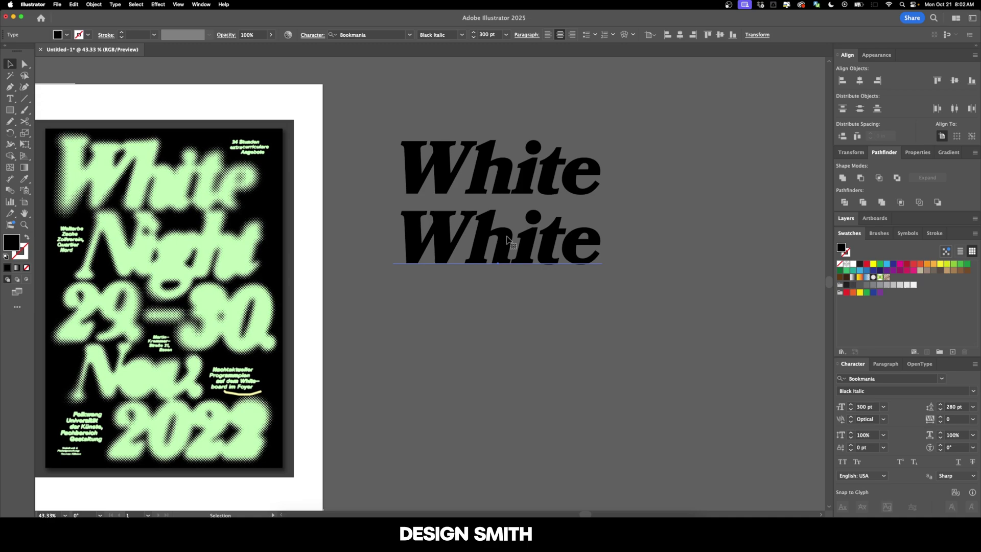
{"action": "double_click", "coordinate": [506, 235]}
{"action": "key", "text": "super+a"}
{"action": "type", "text": "Night"}
{"action": "key", "text": "Escape"}
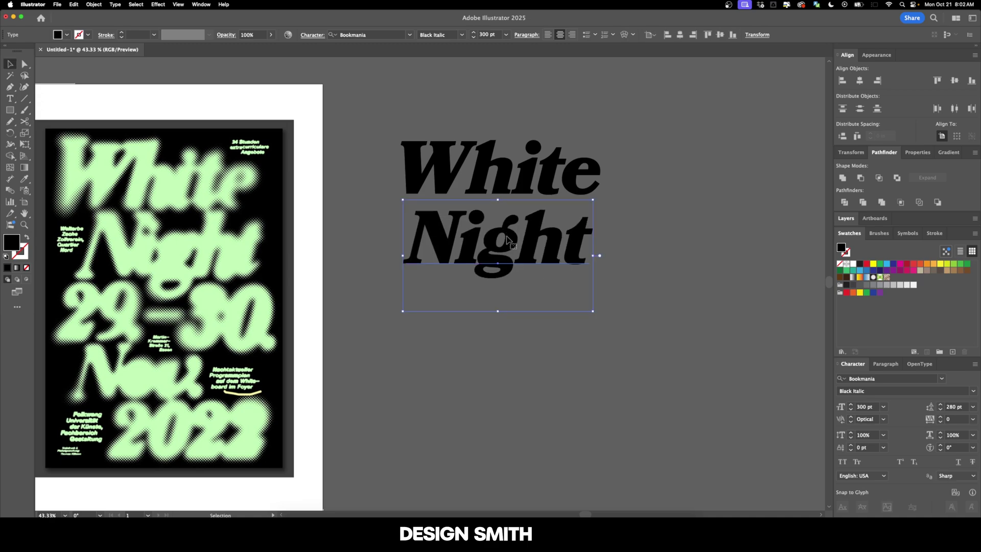
Step: Copy 'Night' downward, change it to '29.–30.', and begin 'Nov.' on the next line
{"action": "left_click_drag", "start_coordinate": [508, 240], "coordinate": [507, 335]}
{"action": "double_click", "coordinate": [503, 327]}
{"action": "key", "text": "super+a"}
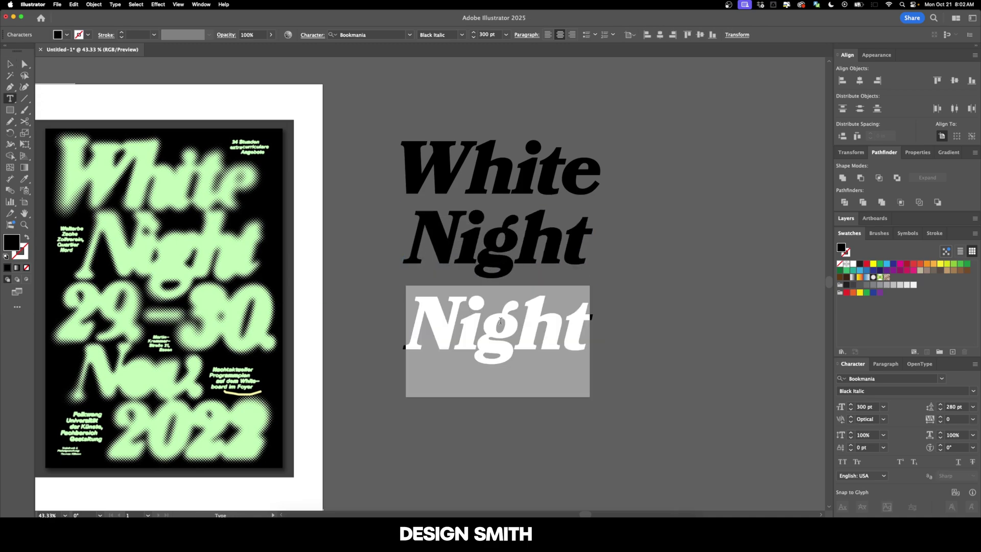
{"action": "type", "text": "9="}
{"action": "key", "text": "super+a"}
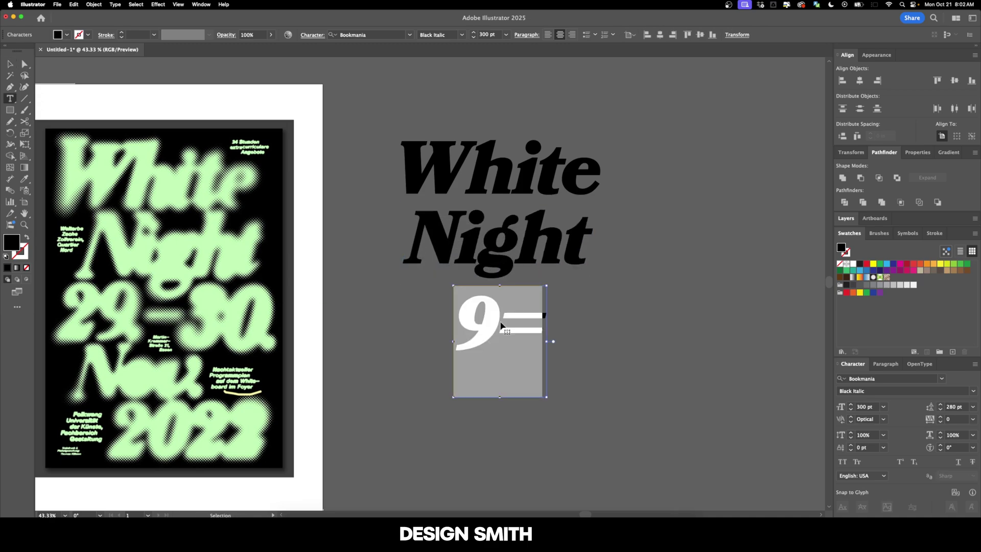
{"action": "type", "text": "29.–30."}
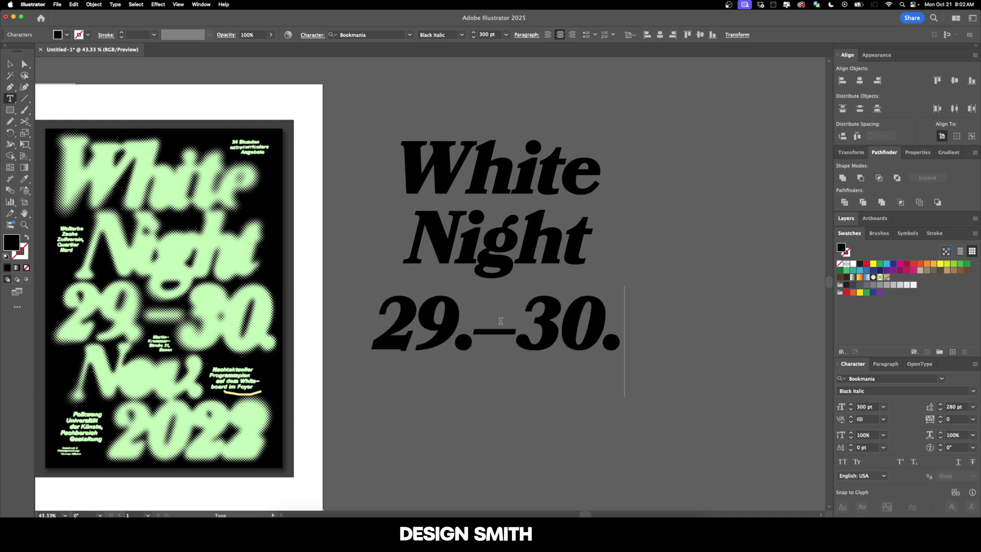
{"action": "key", "text": "Return"}
{"action": "type", "text": "Nov."}
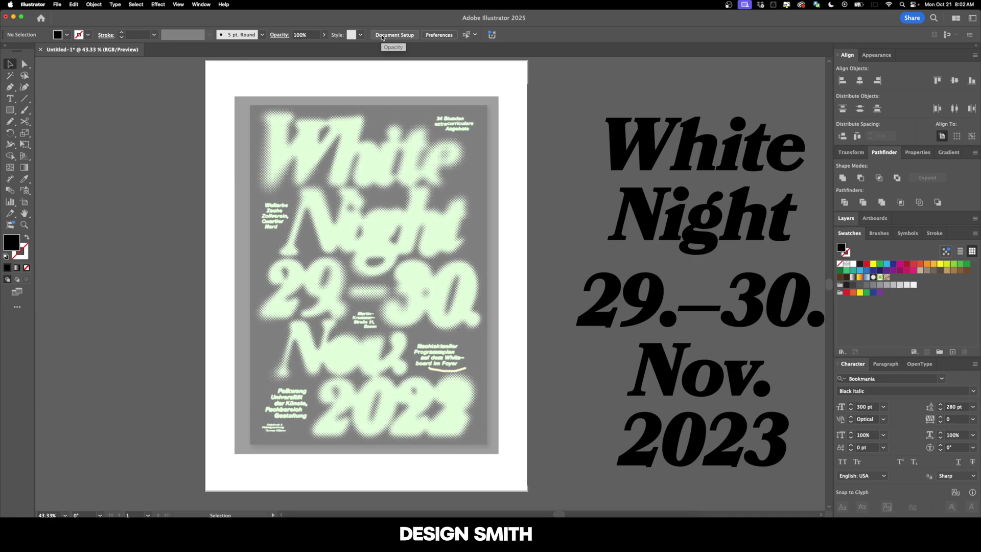
Step: Move 'White' and 'Night' onto the poster's first headline lines
{"action": "scroll", "coordinate": [569, 192], "scroll_direction": "right", "scroll_amount": 2}
{"action": "scroll", "coordinate": [569, 192], "scroll_direction": "up", "scroll_amount": 2}
{"action": "left_click_drag", "start_coordinate": [618, 175], "coordinate": [278, 180]}
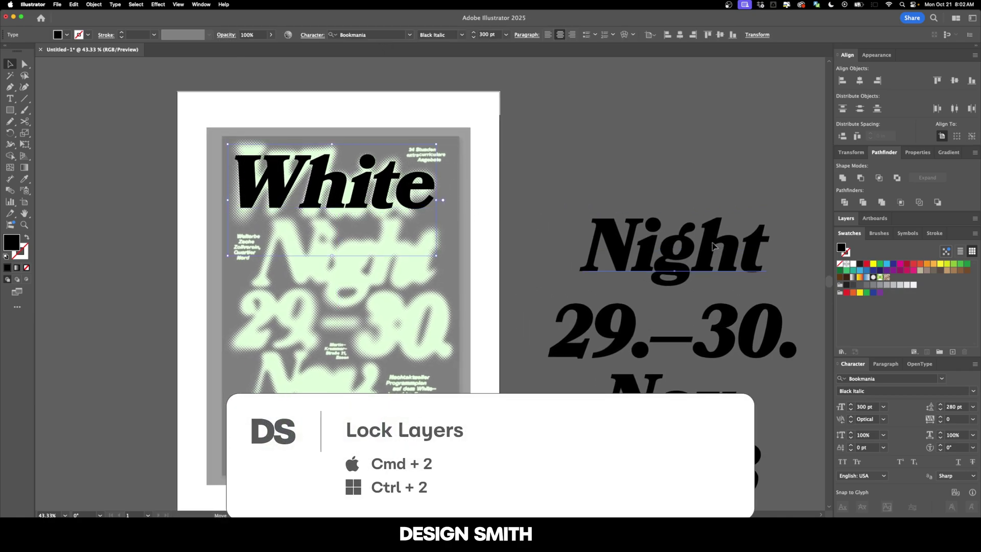
{"action": "left_click_drag", "start_coordinate": [713, 246], "coordinate": [388, 256]}
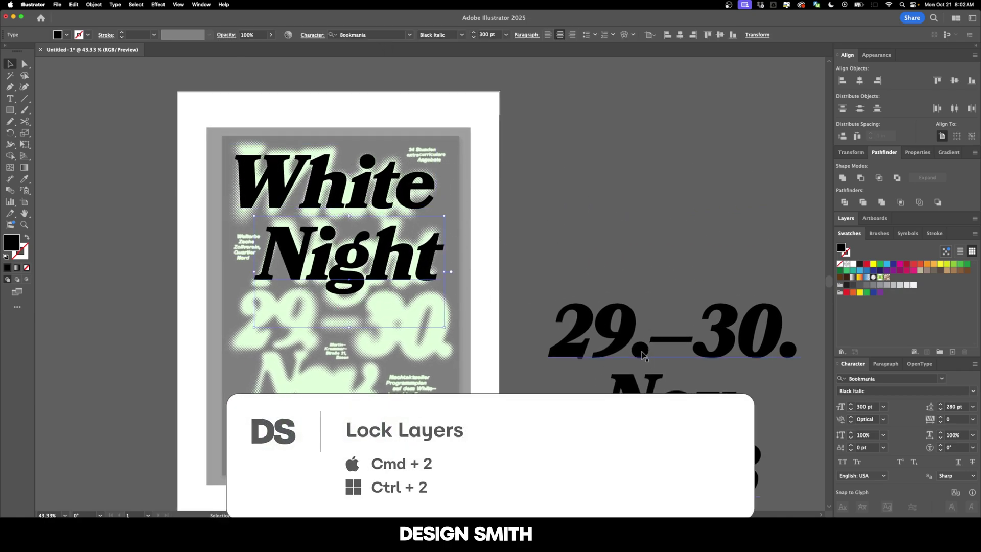
Step: Place the date lines on the poster, shrinking the frame so only '29.–30.' shows
{"action": "scroll", "coordinate": [643, 354], "scroll_direction": "down", "scroll_amount": 2}
{"action": "scroll", "coordinate": [643, 354], "scroll_direction": "left", "scroll_amount": 1}
{"action": "left_click_drag", "start_coordinate": [641, 304], "coordinate": [328, 292]}
{"action": "left_click_drag", "start_coordinate": [509, 488], "coordinate": [501, 471]}
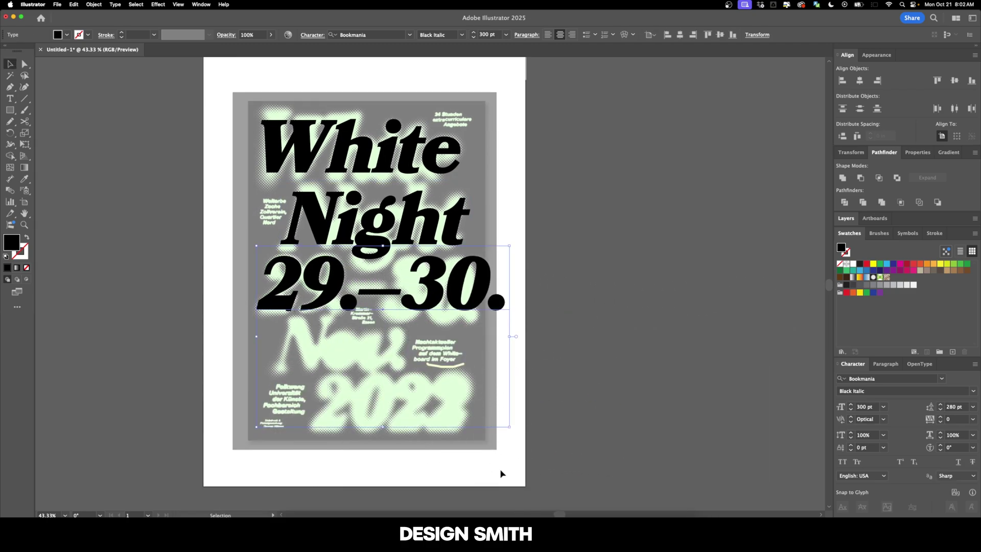
{"action": "double_click", "coordinate": [472, 305]}
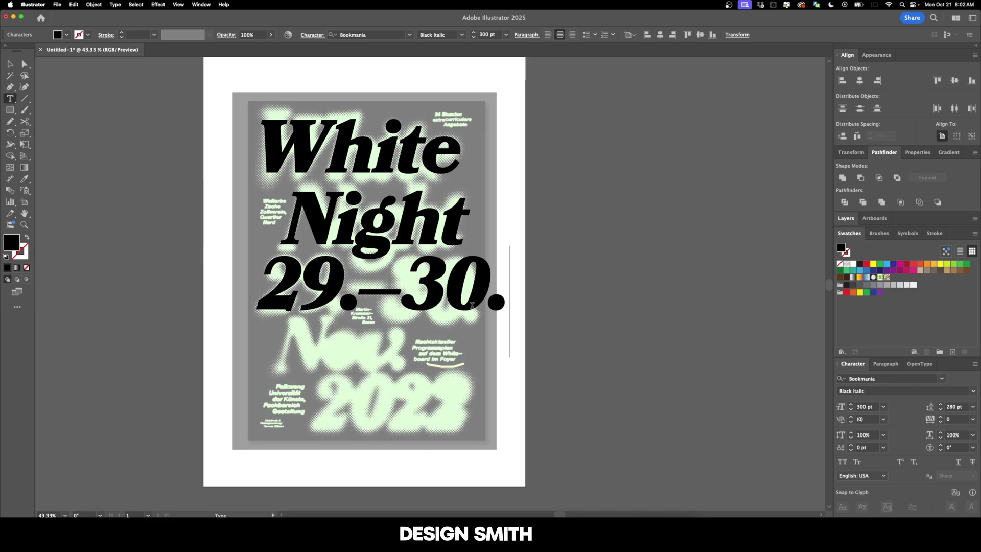
{"action": "key", "text": "super+shift+a"}
{"action": "scroll", "coordinate": [510, 316], "scroll_direction": "right", "scroll_amount": 5}
{"action": "scroll", "coordinate": [510, 317], "scroll_direction": "down", "scroll_amount": 1}
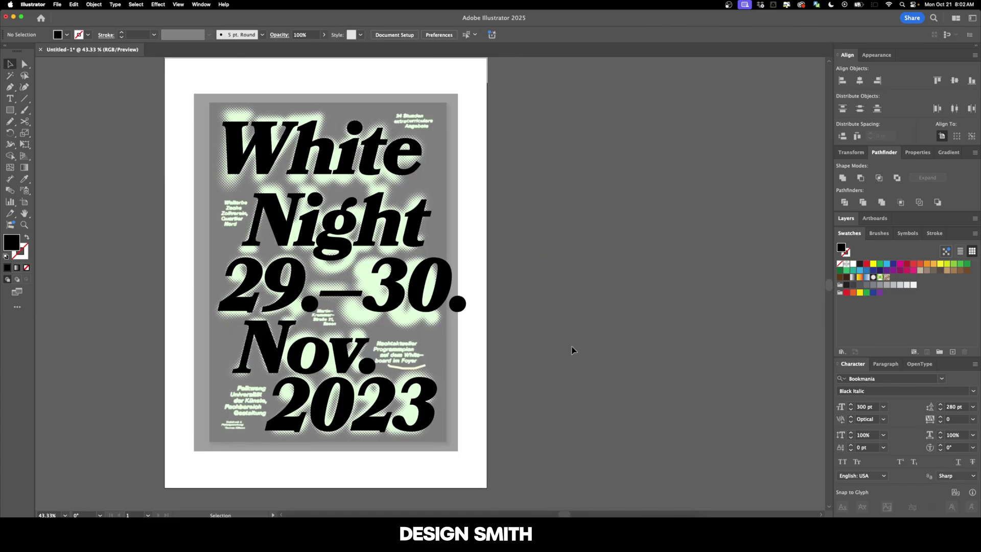
{"action": "left_click_drag", "start_coordinate": [574, 351], "coordinate": [652, 381]}
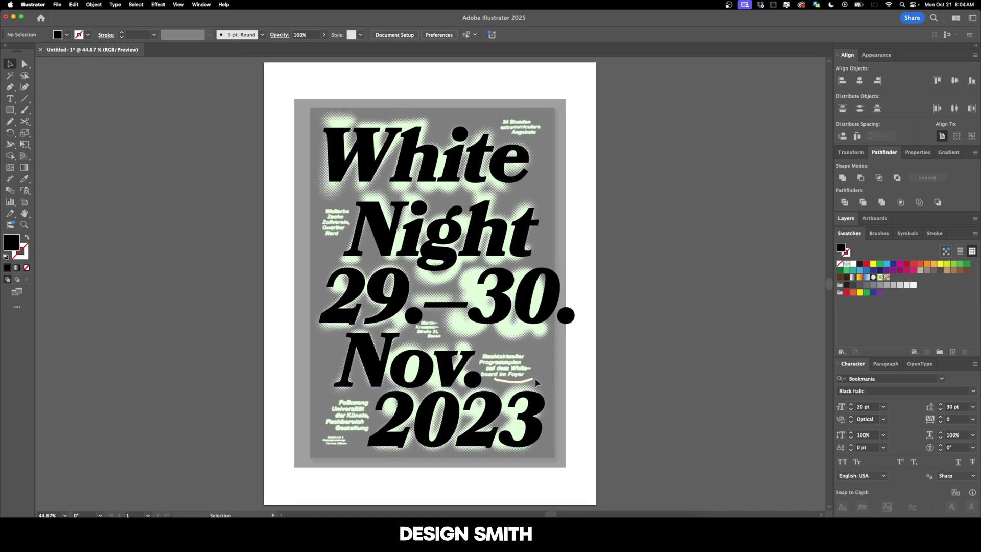
Step: Draw a Lorem ipsum text area over the 24 Stunden block and copy it to the lower left
{"action": "key", "text": "t"}
{"action": "scroll", "coordinate": [546, 79], "scroll_direction": "up", "scroll_amount": 5}
{"action": "left_click_drag", "start_coordinate": [388, 204], "coordinate": [539, 265]}
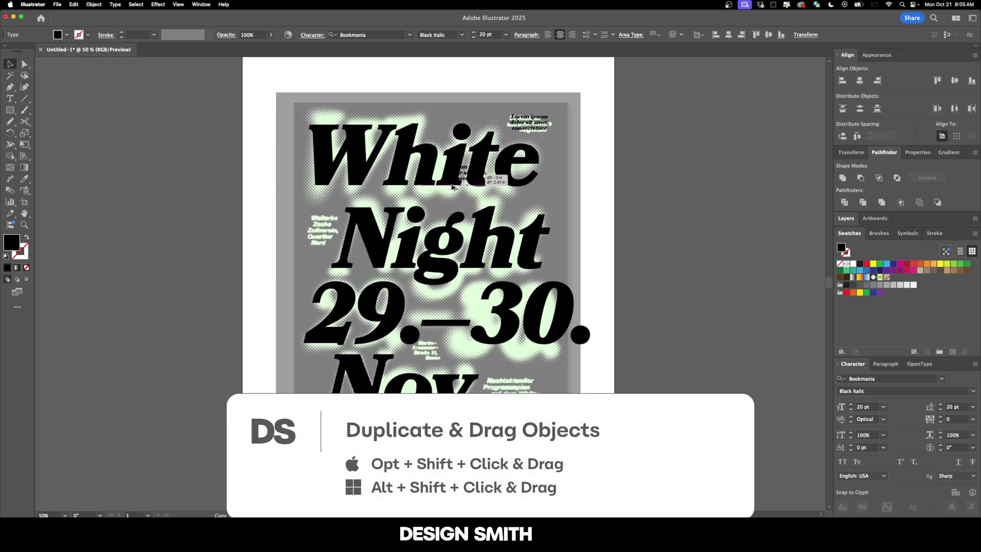
{"action": "left_click_drag", "start_coordinate": [366, 218], "coordinate": [510, 388]}
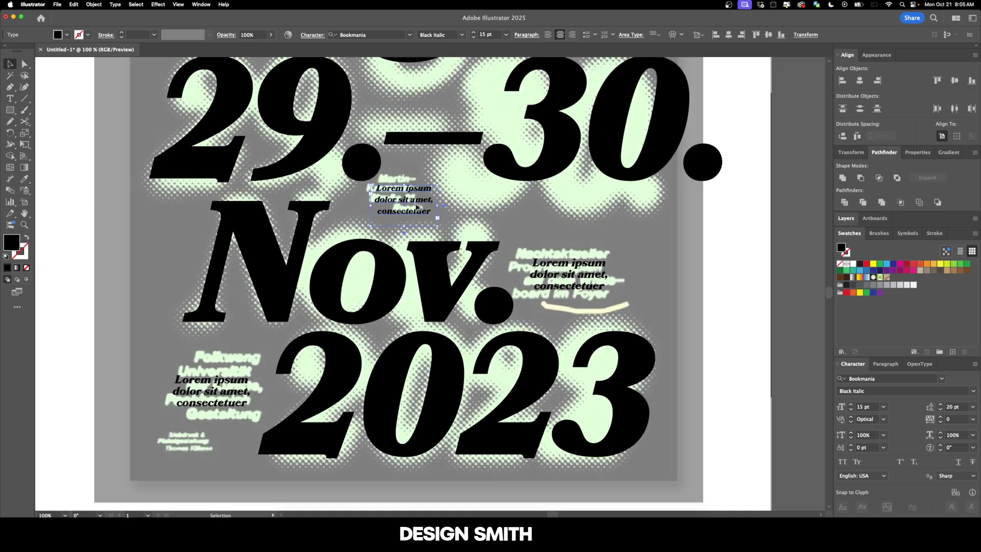
{"action": "left_click_drag", "start_coordinate": [416, 207], "coordinate": [196, 447]}
{"action": "key", "text": "super+equal"}
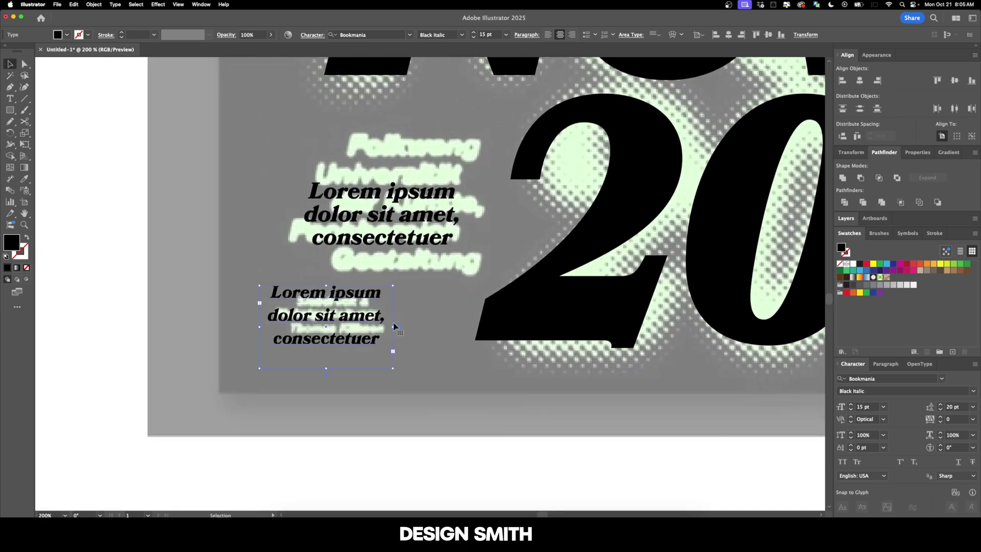
{"action": "key", "text": "super+minus"}
Step: Unlock all poster objects from the Object menu and select the '29.–30.' text
{"action": "key", "text": "super+0"}
{"action": "key", "text": "super+shift+a"}
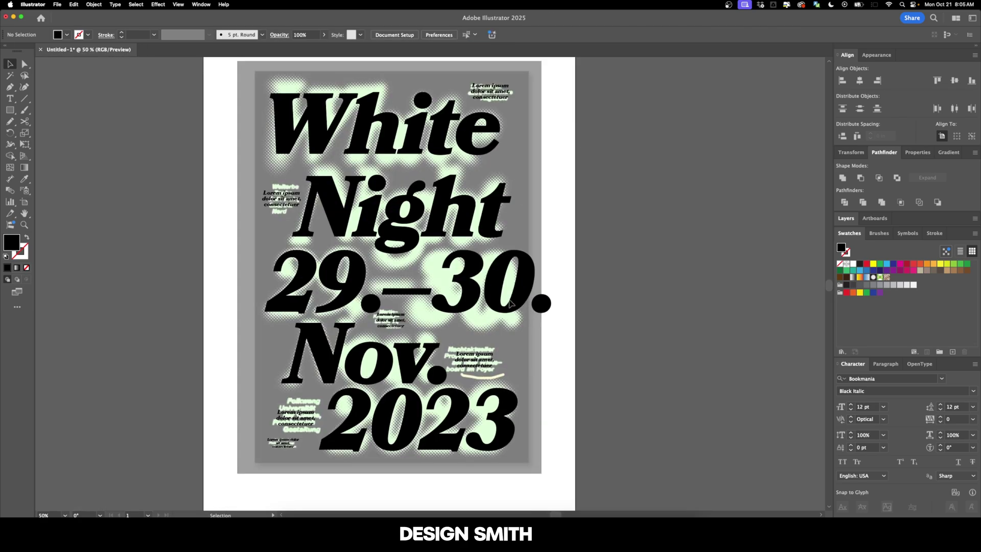
{"action": "left_click", "coordinate": [93, 4]}
{"action": "left_click", "coordinate": [102, 79]}
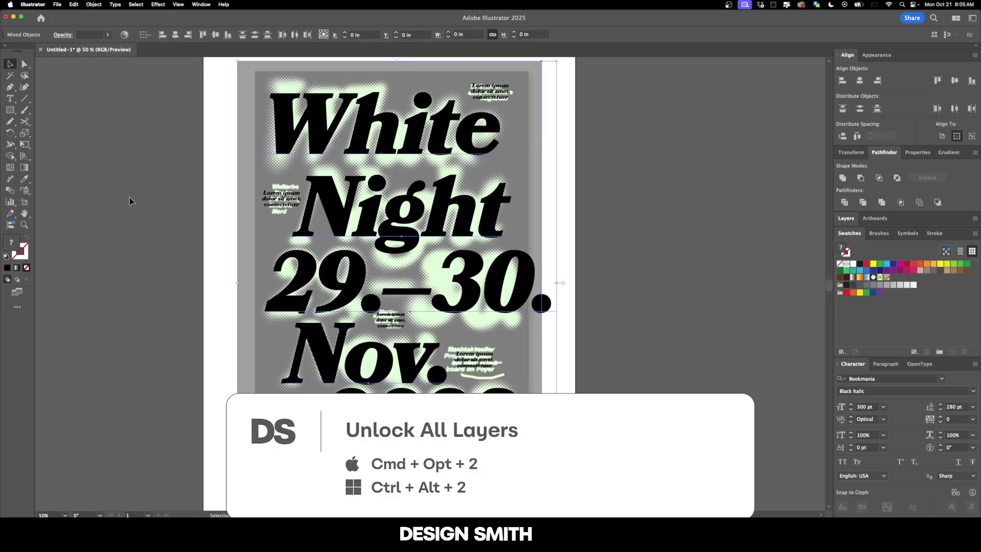
{"action": "left_click", "coordinate": [613, 167]}
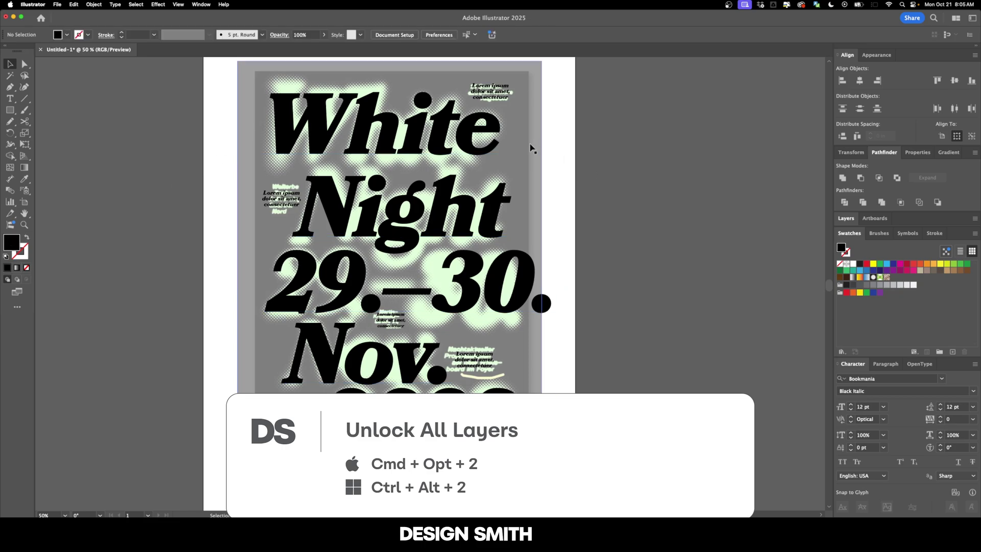
{"action": "left_click", "coordinate": [544, 307]}
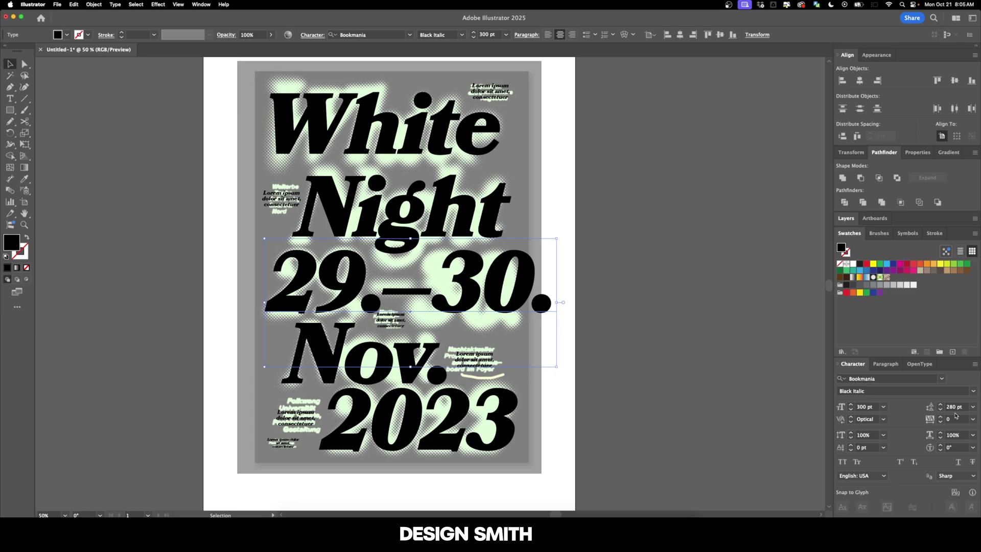
Step: Set -20 tracking on the 'White Night' and 'Nov. 2023' headline lines
{"action": "key", "text": "super+equal"}
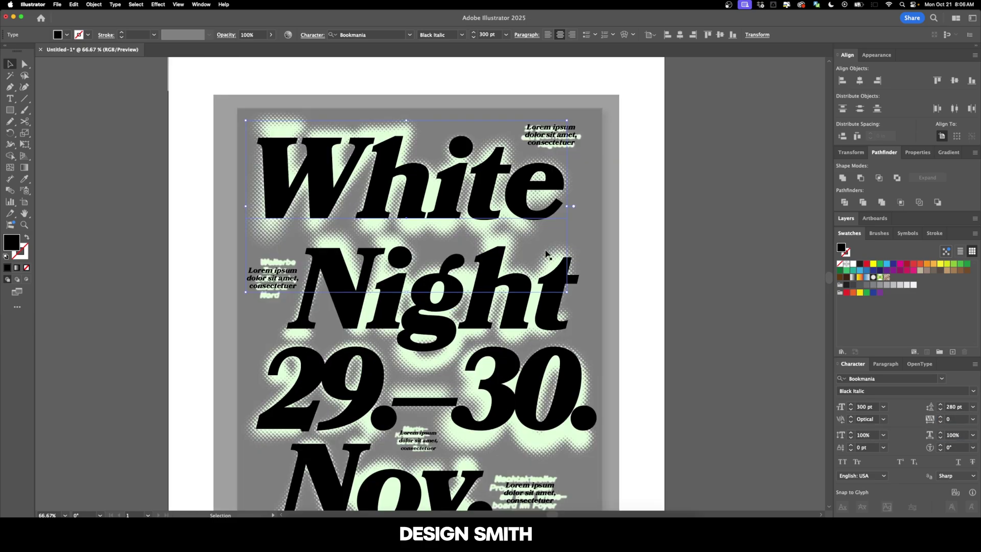
{"action": "left_click", "coordinate": [435, 151]}
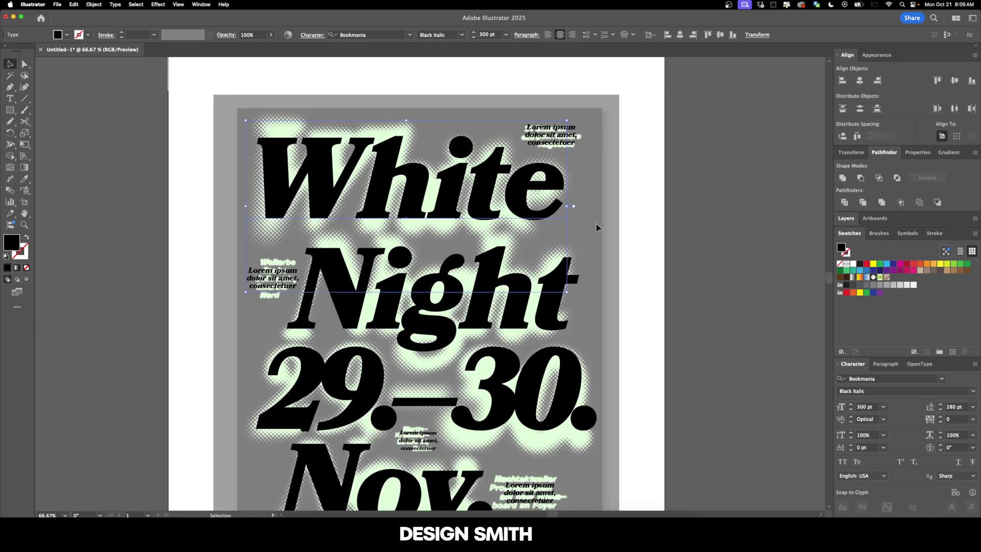
{"action": "left_click", "coordinate": [952, 419]}
{"action": "type", "text": "-20"}
{"action": "key", "text": "Return"}
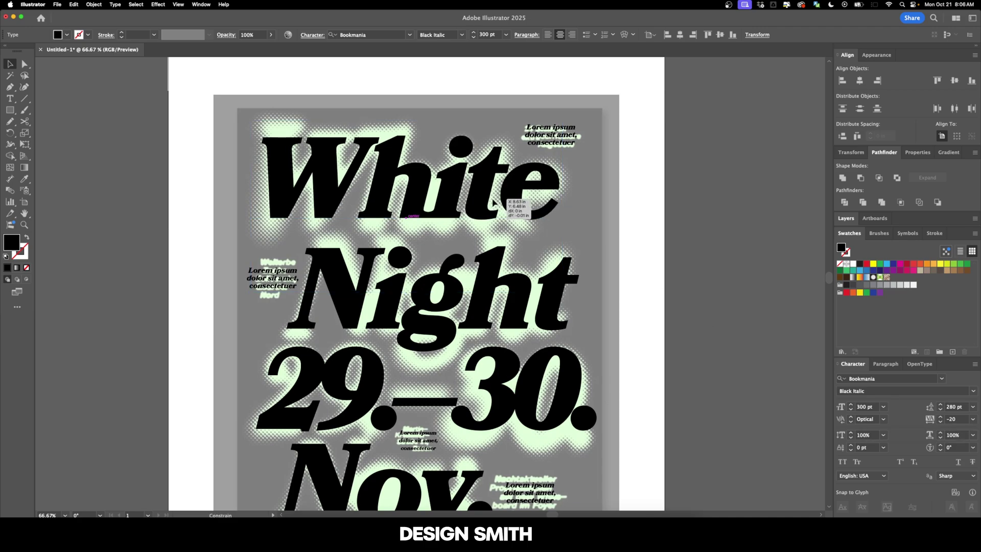
{"action": "scroll", "coordinate": [495, 203], "scroll_direction": "down", "scroll_amount": 3}
{"action": "left_click", "coordinate": [467, 238]}
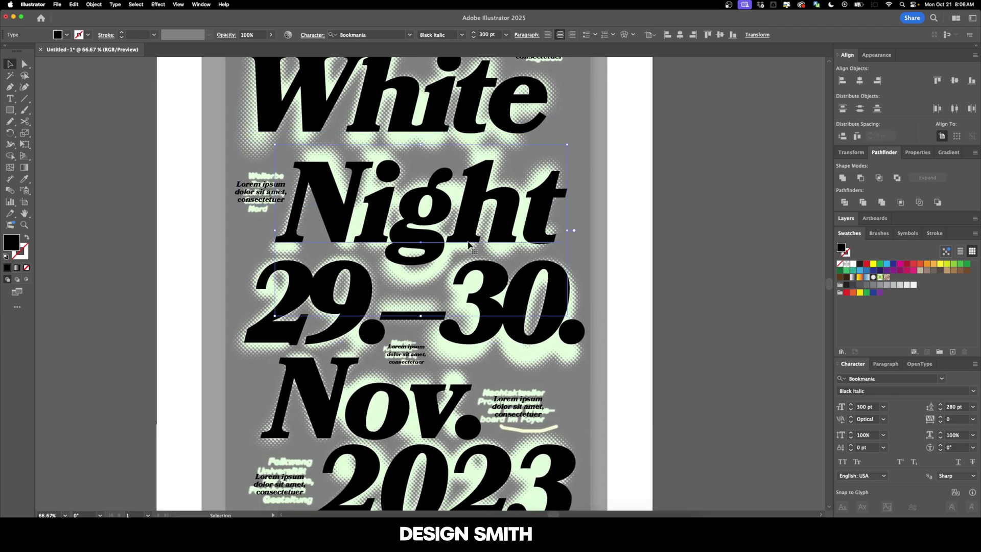
{"action": "left_click", "coordinate": [957, 418]}
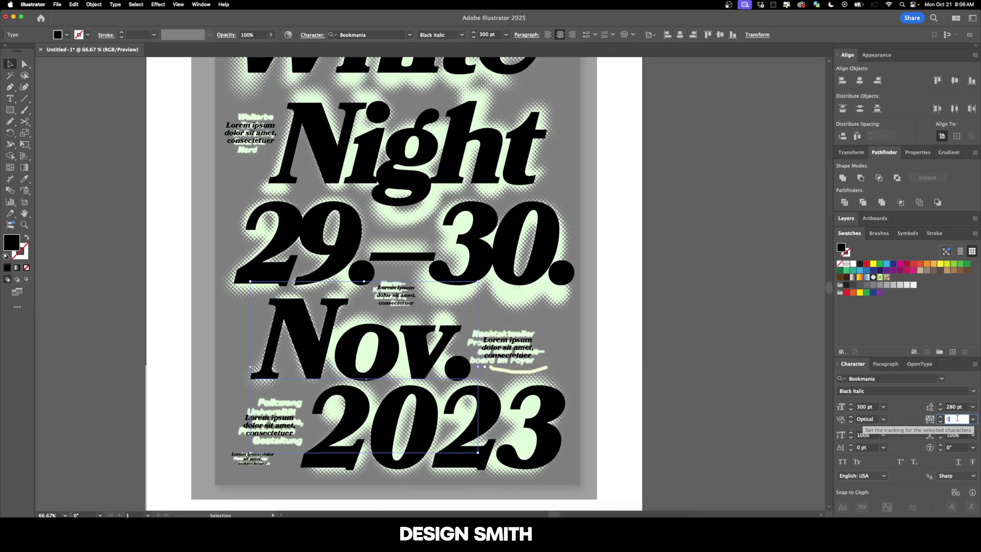
{"action": "type", "text": "-20"}
{"action": "key", "text": "Return"}
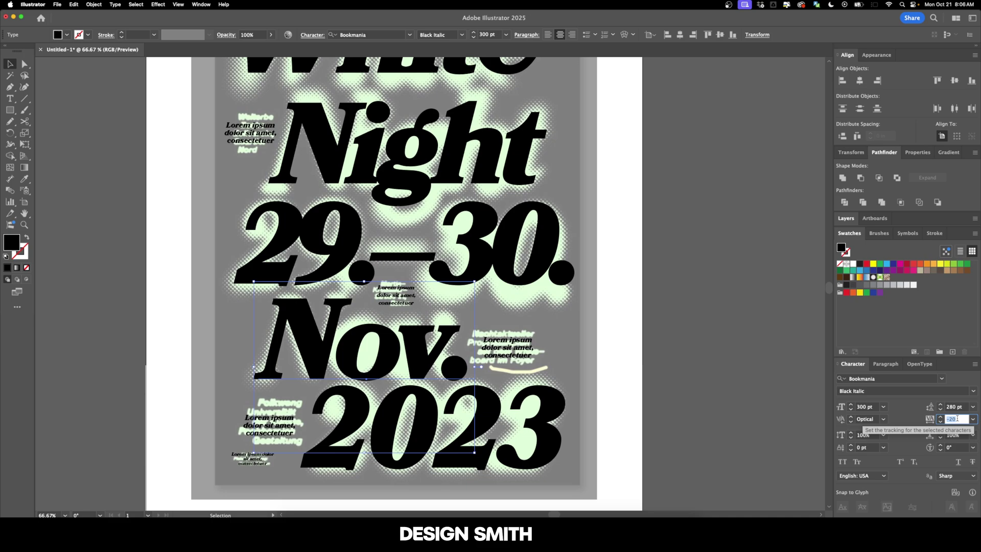
Step: Select all the big headline lines together and copy them for Photoshop
{"action": "key", "text": "super+minus"}
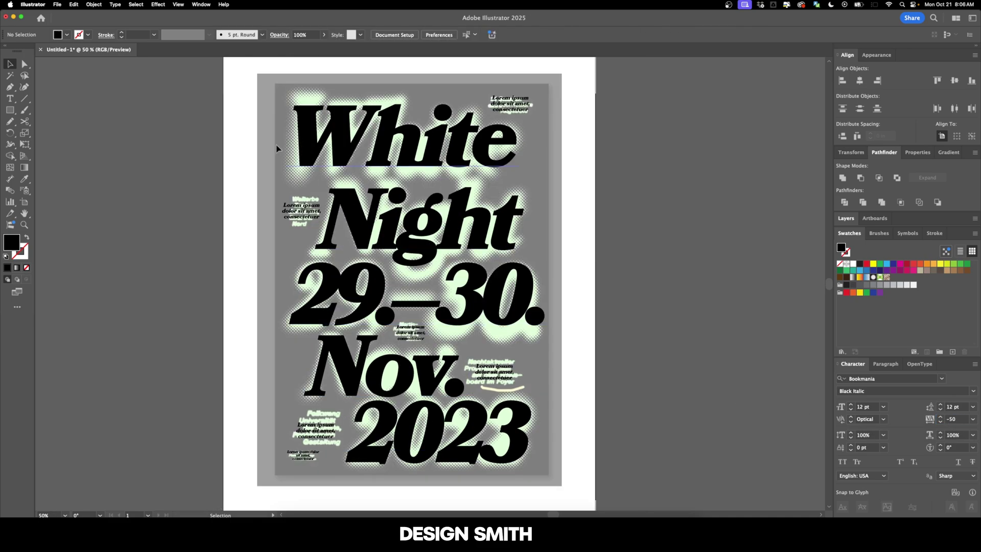
{"action": "left_click", "coordinate": [464, 140]}
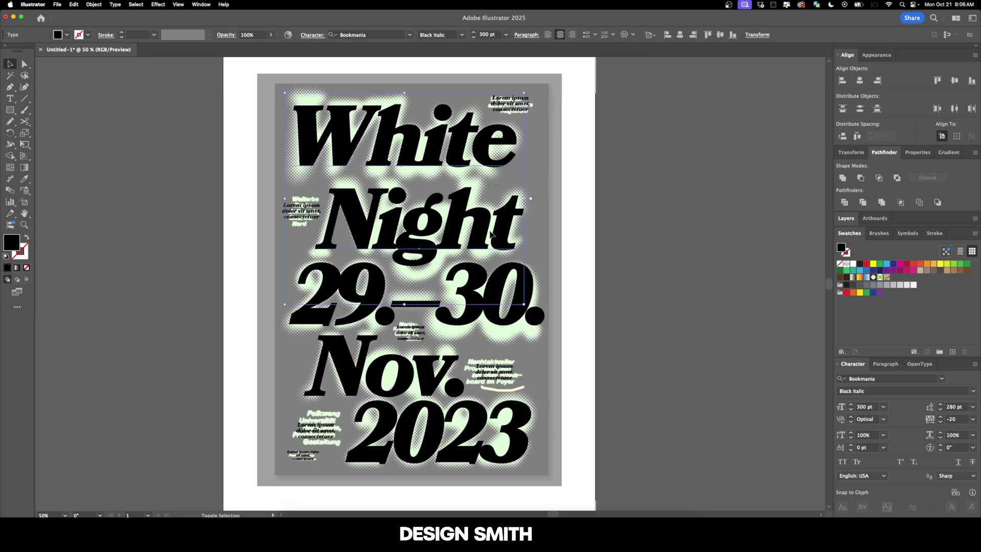
{"action": "left_click", "coordinate": [518, 286], "text": "shift"}
{"action": "left_click", "coordinate": [383, 376], "text": "shift"}
{"action": "left_click", "coordinate": [450, 442], "text": "shift"}
{"action": "key", "text": "a"}
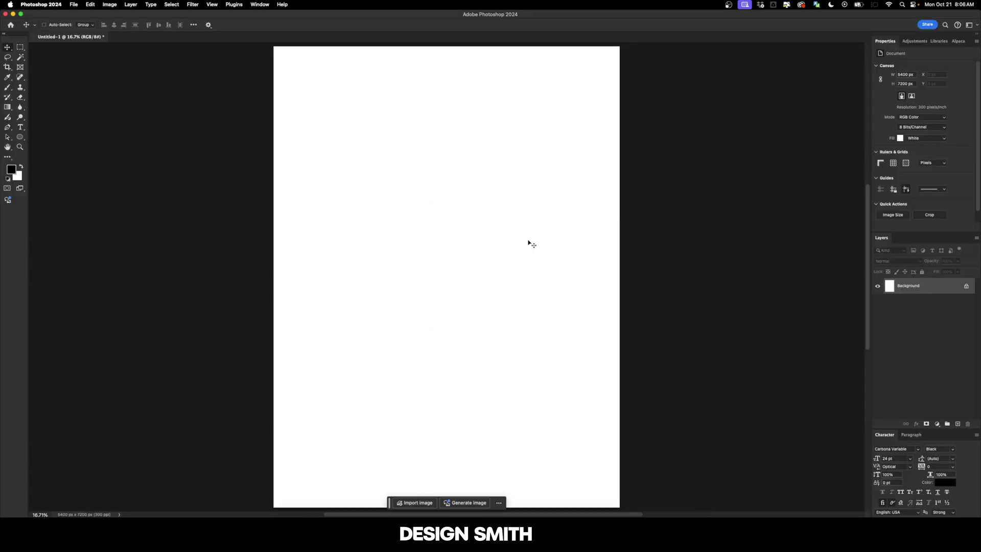
Step: Paste the headline and then the small Lorem ipsum blocks into the poster as Smart Objects
{"action": "key", "text": "super+v"}
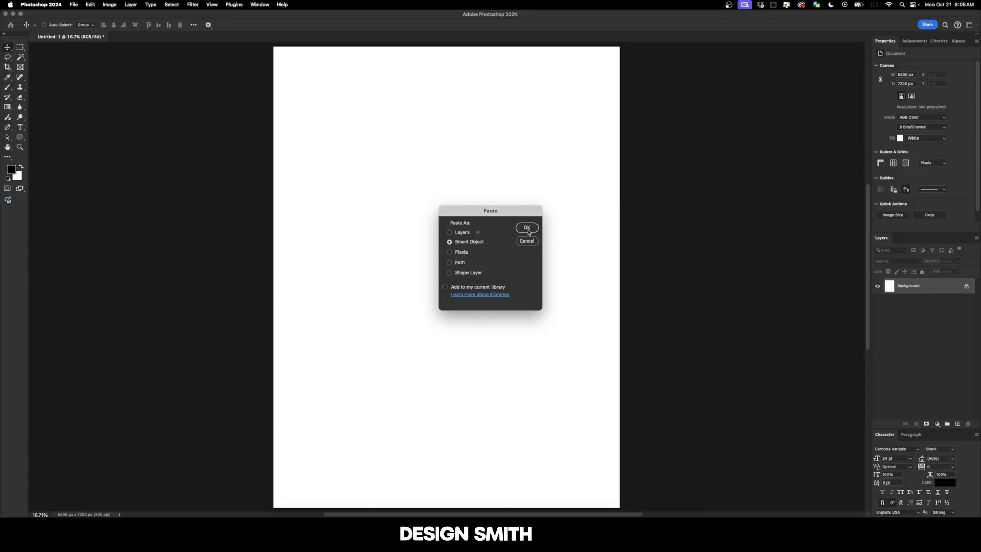
{"action": "left_click", "coordinate": [527, 227]}
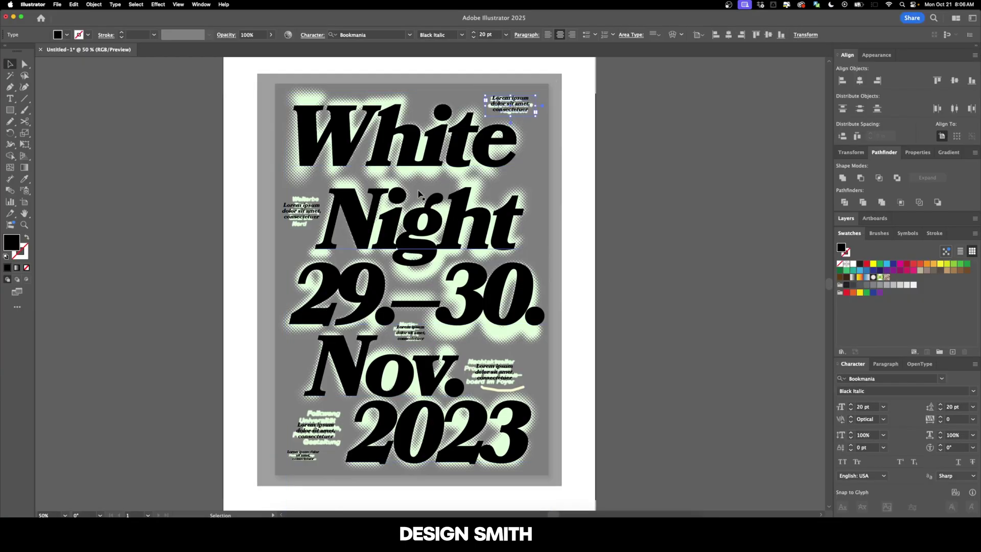
{"action": "left_click", "coordinate": [301, 210], "text": "shift"}
{"action": "left_click", "coordinate": [410, 333], "text": "shift"}
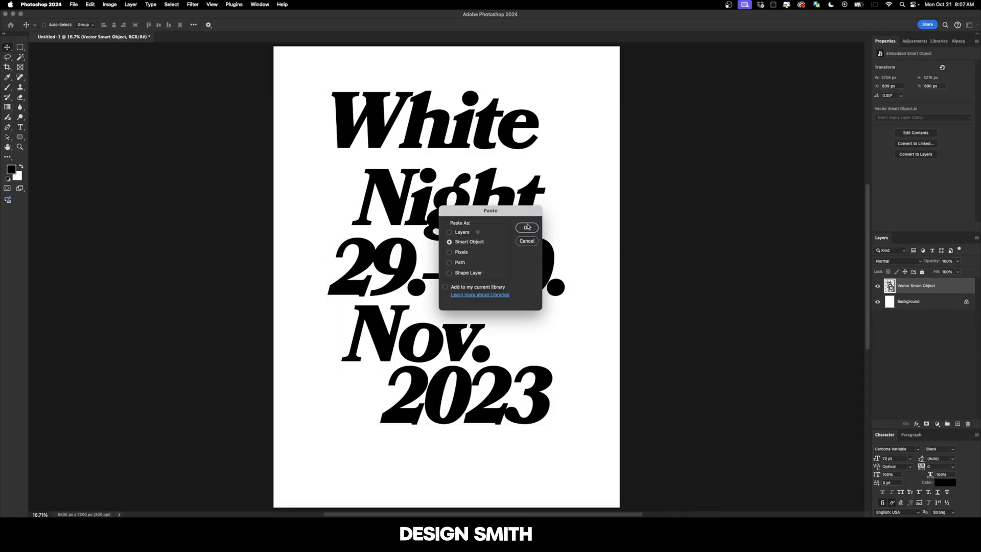
{"action": "left_click", "coordinate": [527, 227]}
Step: Enlarge the small text to about 119% and move it higher on the poster
{"action": "left_click_drag", "start_coordinate": [564, 108], "coordinate": [586, 76]}
{"action": "left_click_drag", "start_coordinate": [498, 302], "coordinate": [494, 281]}
{"action": "key", "text": "Return"}
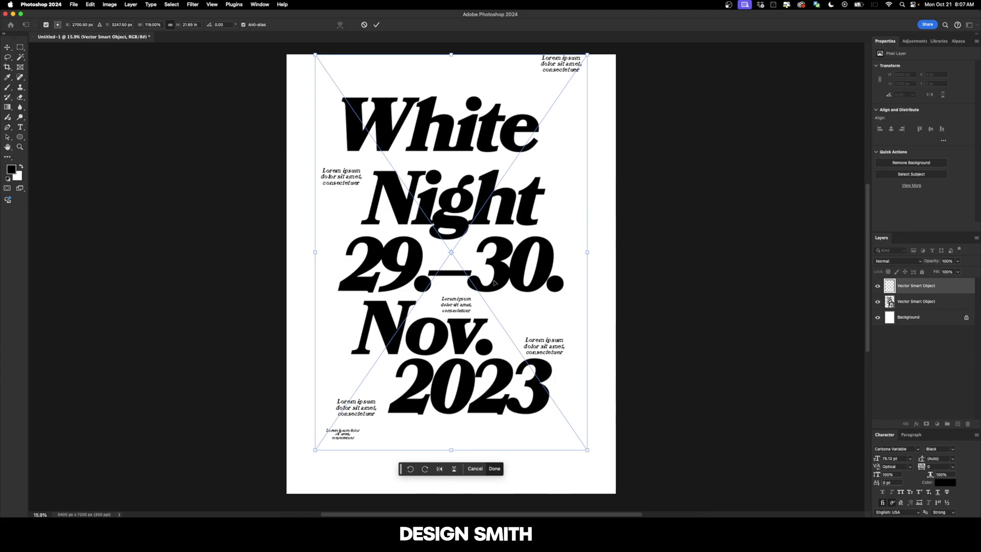
{"action": "left_click_drag", "start_coordinate": [440, 299], "coordinate": [435, 298]}
{"action": "left_click", "coordinate": [453, 307]}
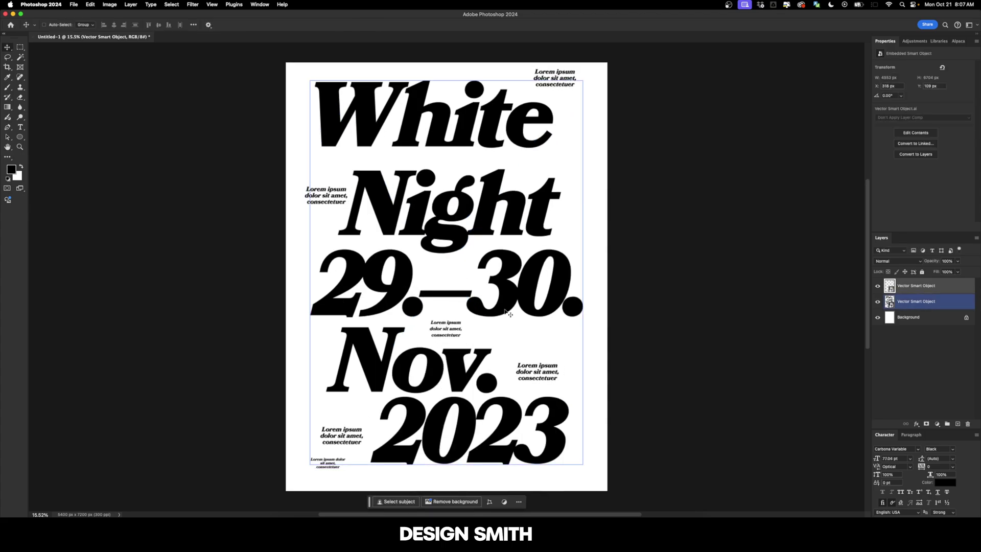
{"action": "left_click", "coordinate": [689, 208]}
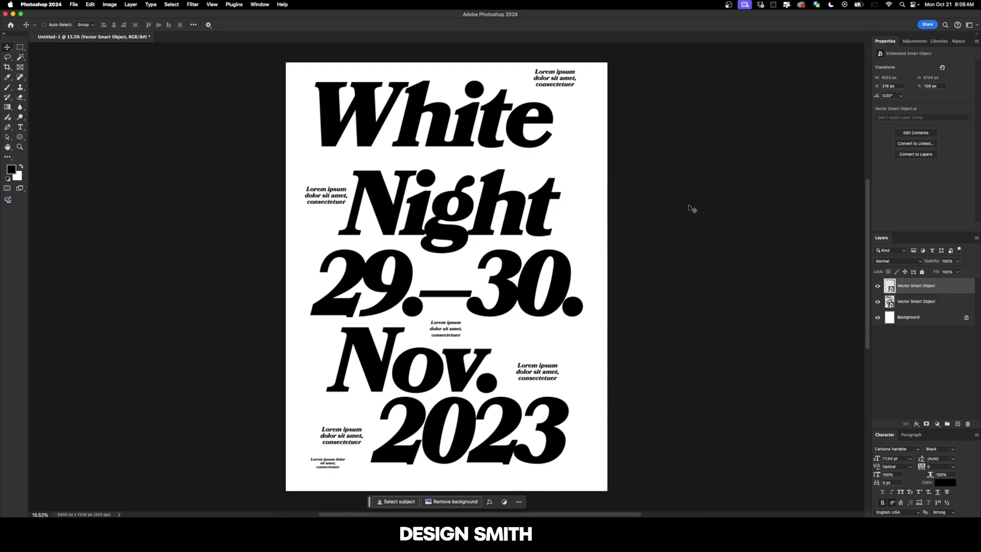
Step: Add a near-black #1a1a1a Solid Color fill layer above the Background
{"action": "left_click", "coordinate": [937, 322]}
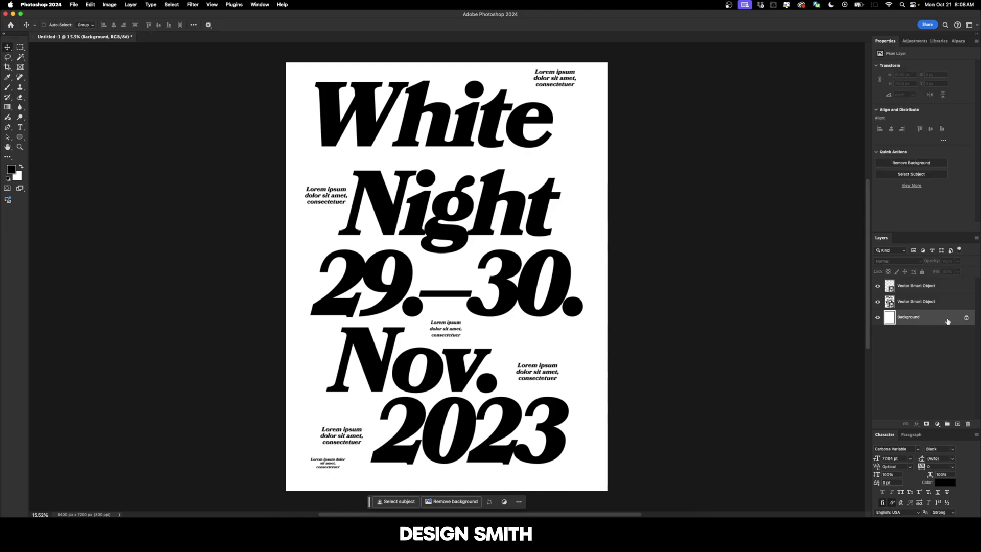
{"action": "left_click", "coordinate": [937, 423]}
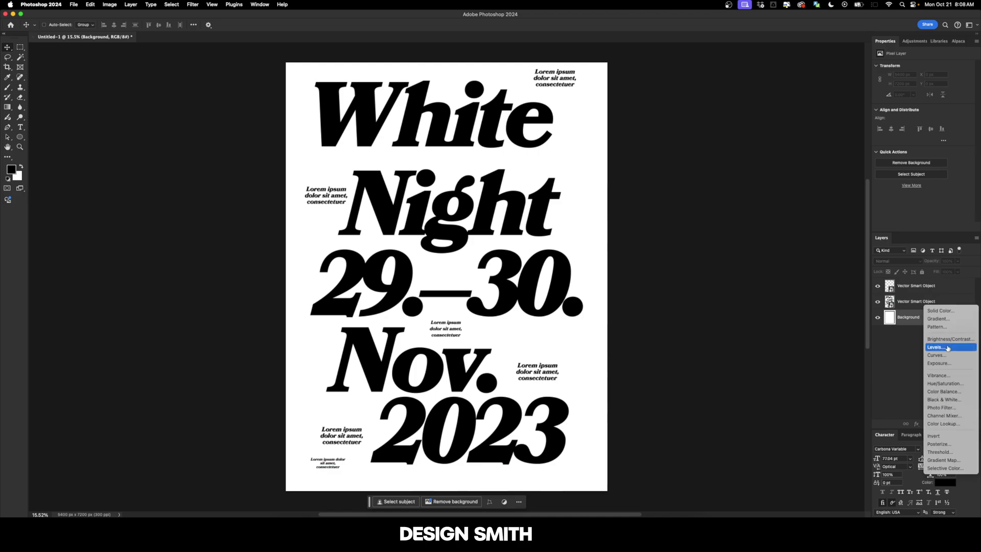
{"action": "left_click", "coordinate": [951, 311]}
{"action": "left_click", "coordinate": [759, 308]}
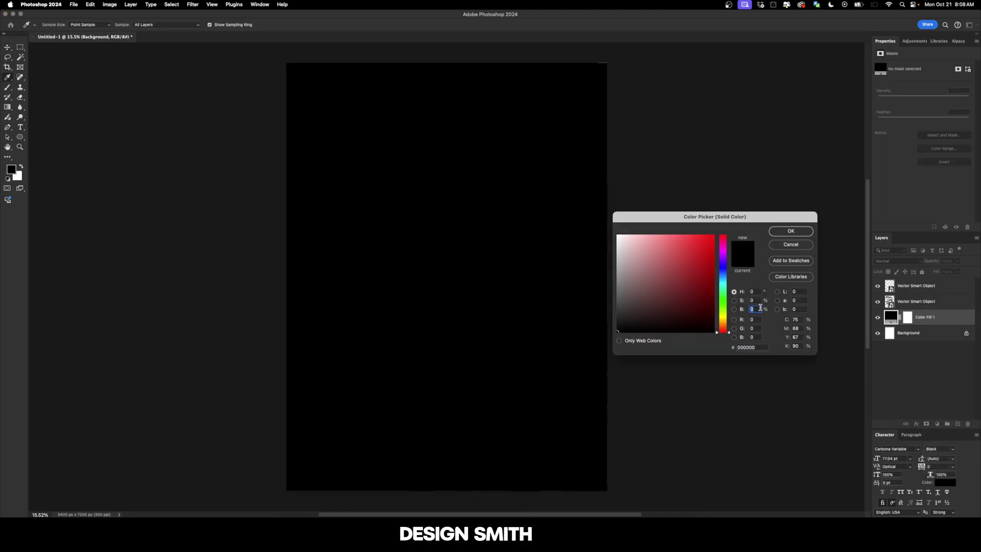
{"action": "type", "text": "10"}
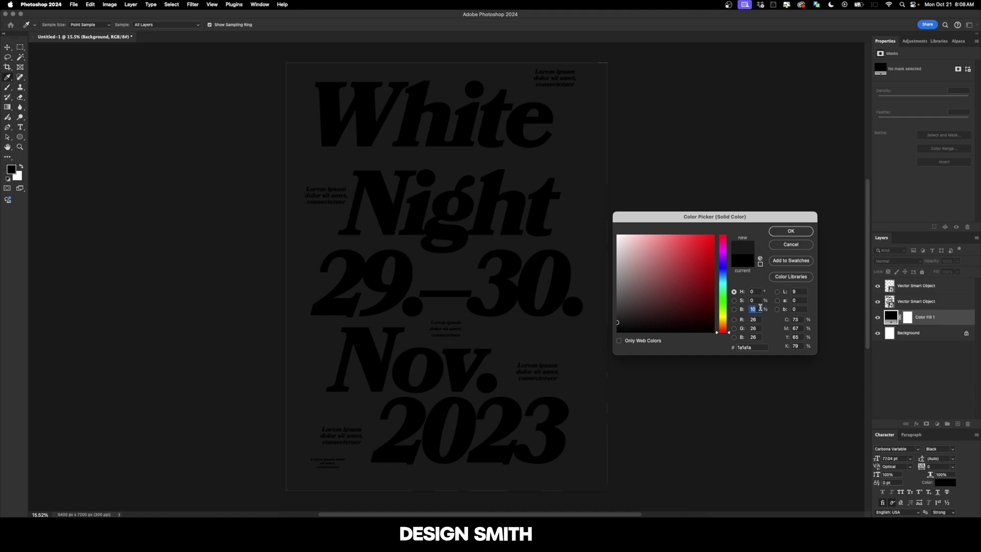
{"action": "key", "text": "Return"}
Step: Rename the text layers 'Large Text' and 'Small Text'
{"action": "double_click", "coordinate": [916, 301]}
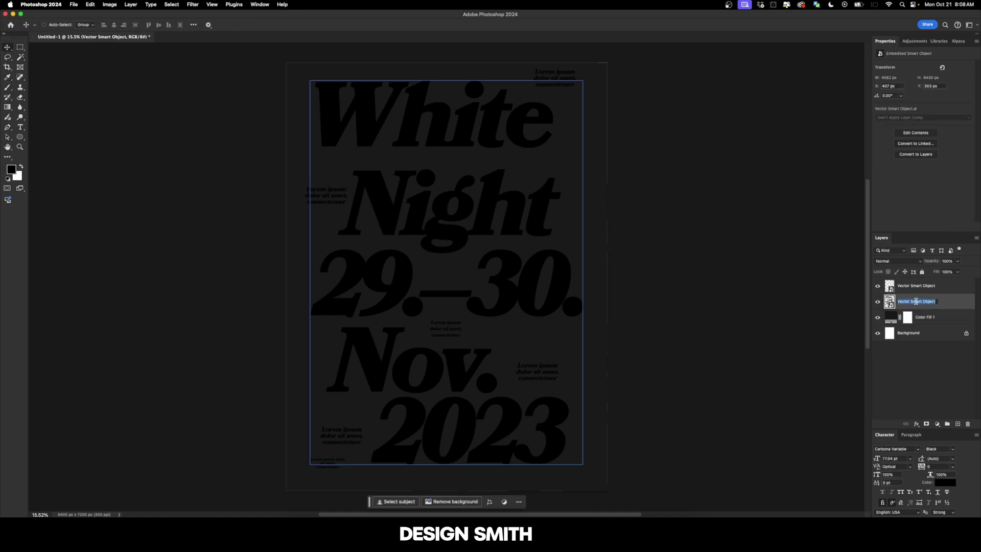
{"action": "type", "text": "Large Text"}
{"action": "key", "text": "Return"}
{"action": "double_click", "coordinate": [915, 285]}
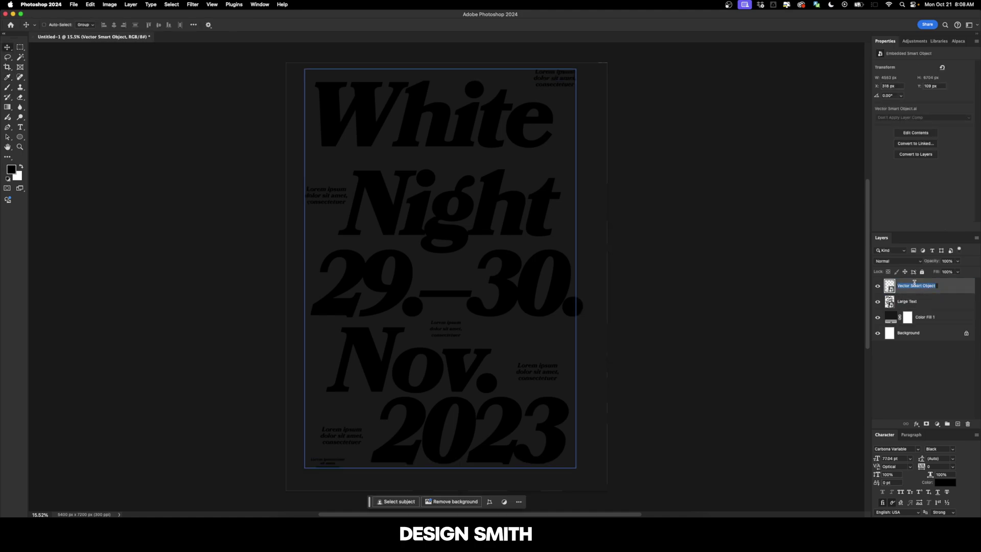
{"action": "type", "text": "Small Text"}
{"action": "left_click", "coordinate": [948, 302]}
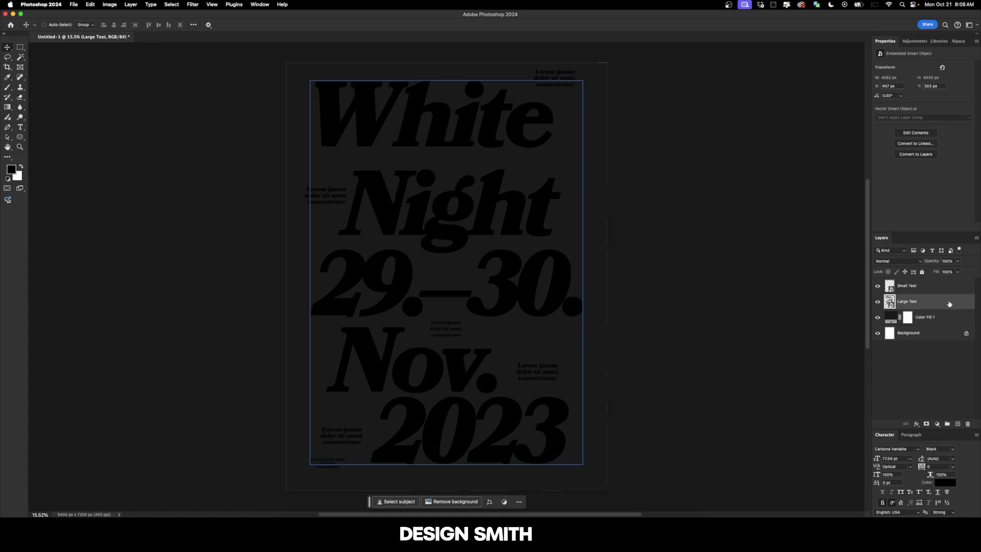
Step: Give Large Text a Color Overlay in pale green #BEFDB7 sampled from the reference poster
{"action": "double_click", "coordinate": [948, 304]}
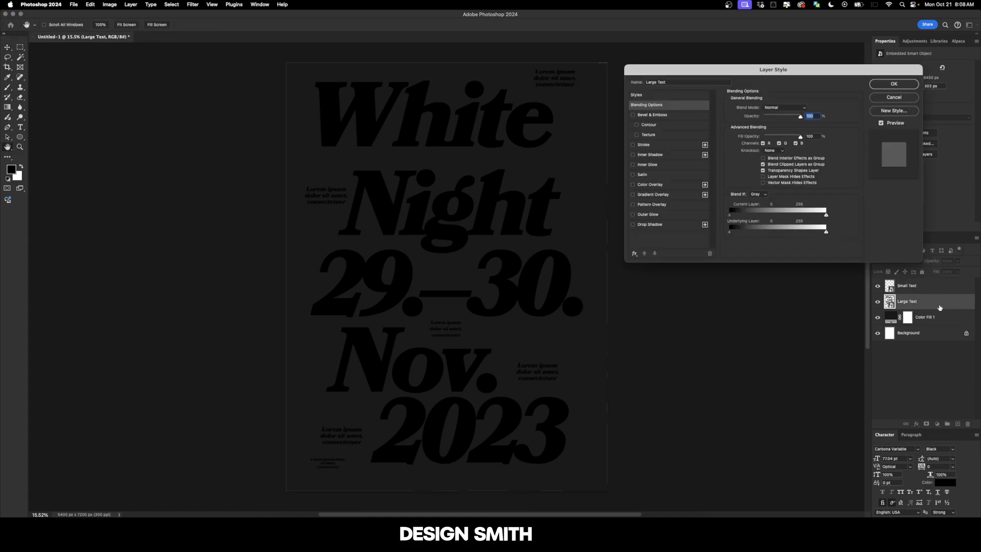
{"action": "left_click", "coordinate": [653, 185]}
{"action": "left_click", "coordinate": [805, 109]}
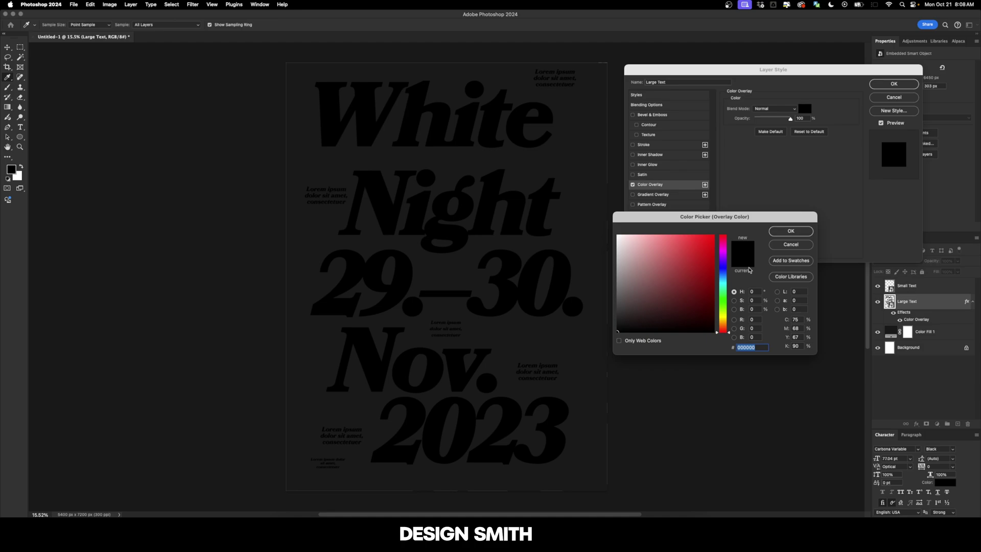
{"action": "left_click_drag", "start_coordinate": [724, 295], "coordinate": [722, 300]}
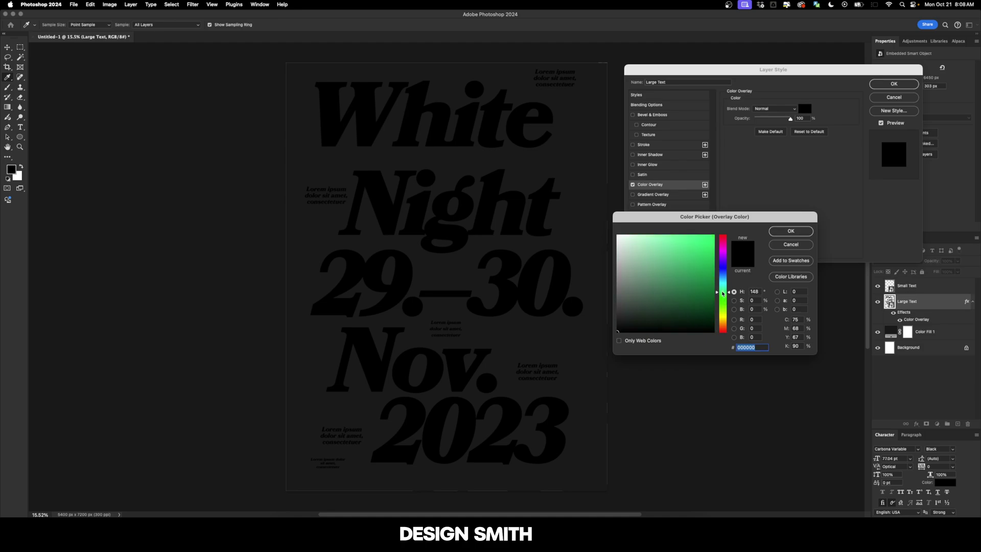
{"action": "left_click_drag", "start_coordinate": [697, 254], "coordinate": [737, 209]}
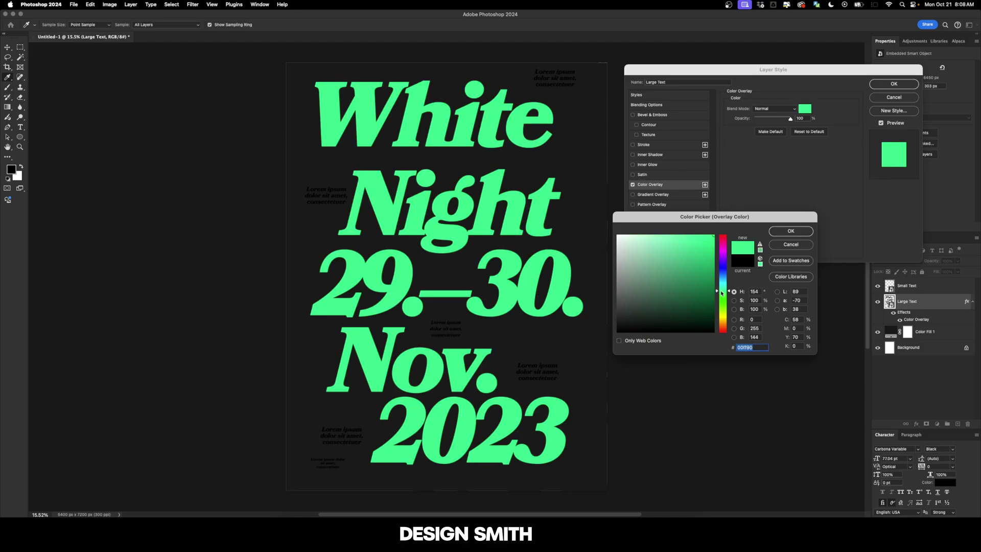
{"action": "left_click_drag", "start_coordinate": [722, 293], "coordinate": [722, 309]}
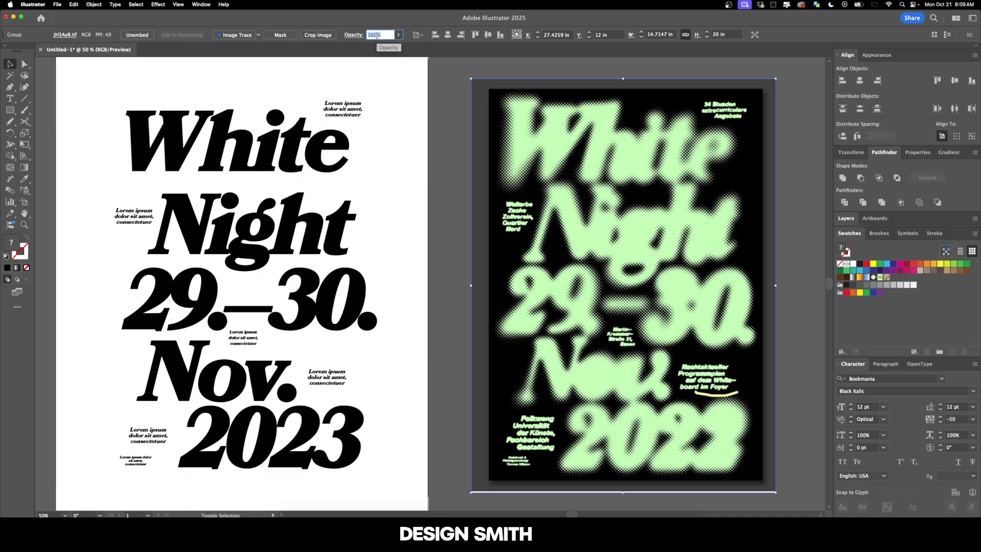
{"action": "scroll", "coordinate": [622, 222], "scroll_direction": "right", "scroll_amount": 10}
{"action": "left_click", "coordinate": [622, 221]}
{"action": "key", "text": "i"}
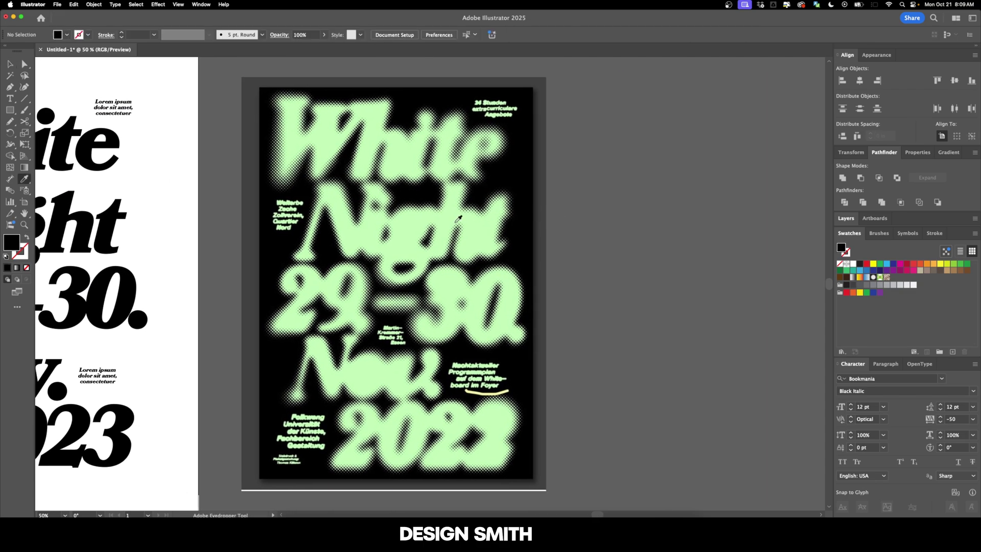
{"action": "left_click", "coordinate": [422, 218]}
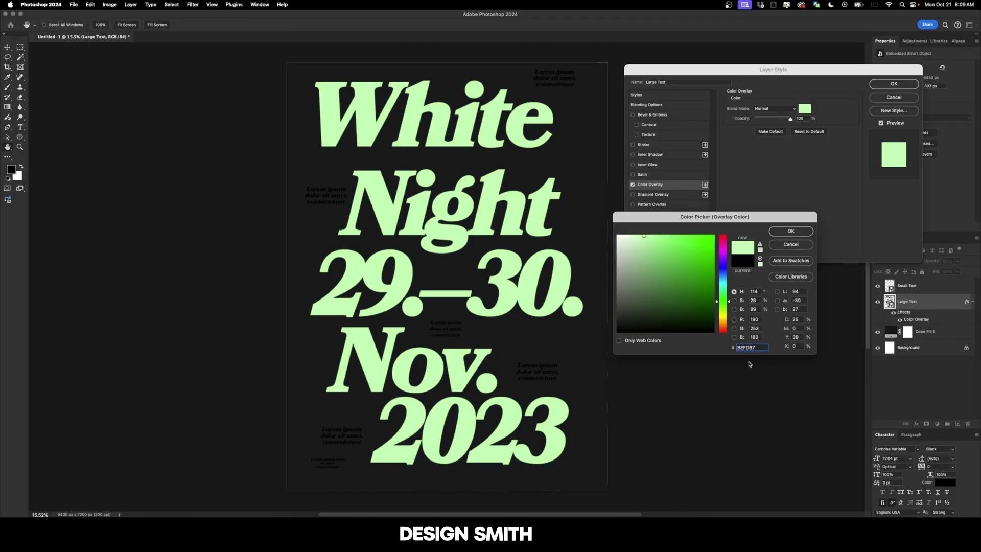
{"action": "key", "text": "Return"}
{"action": "left_click", "coordinate": [894, 84]}
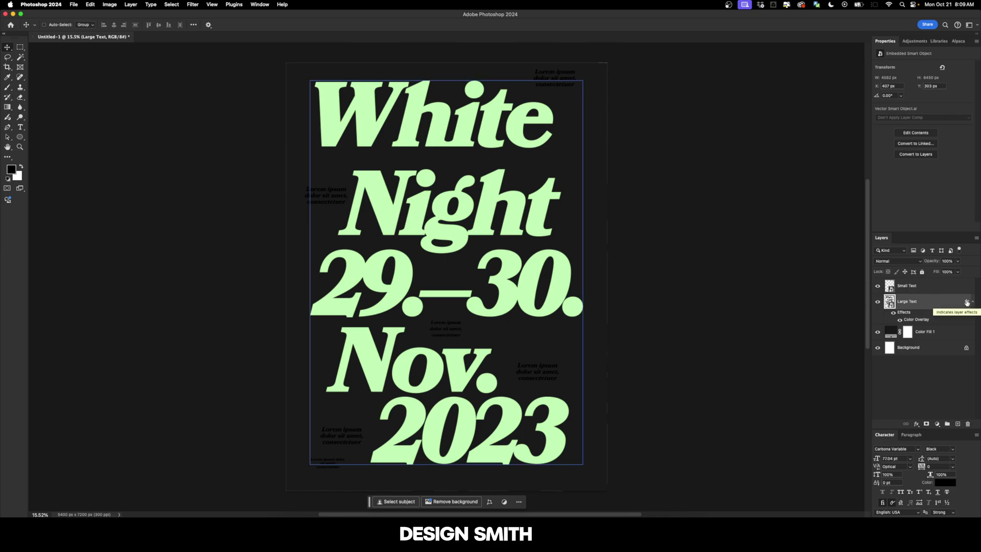
Step: Copy the green overlay effect onto the Small Text layer
{"action": "left_click_drag", "start_coordinate": [966, 304], "coordinate": [966, 289]}
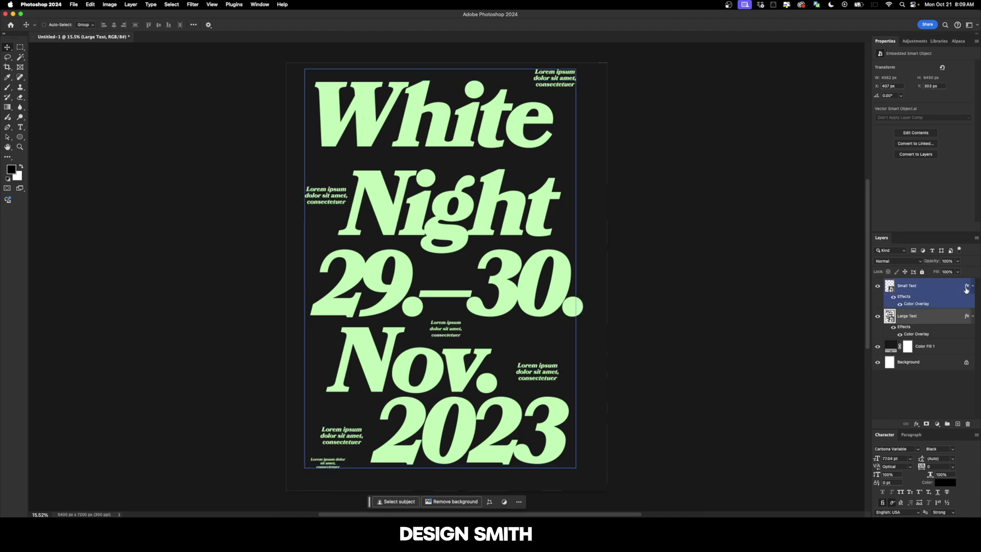
{"action": "left_click", "coordinate": [957, 319]}
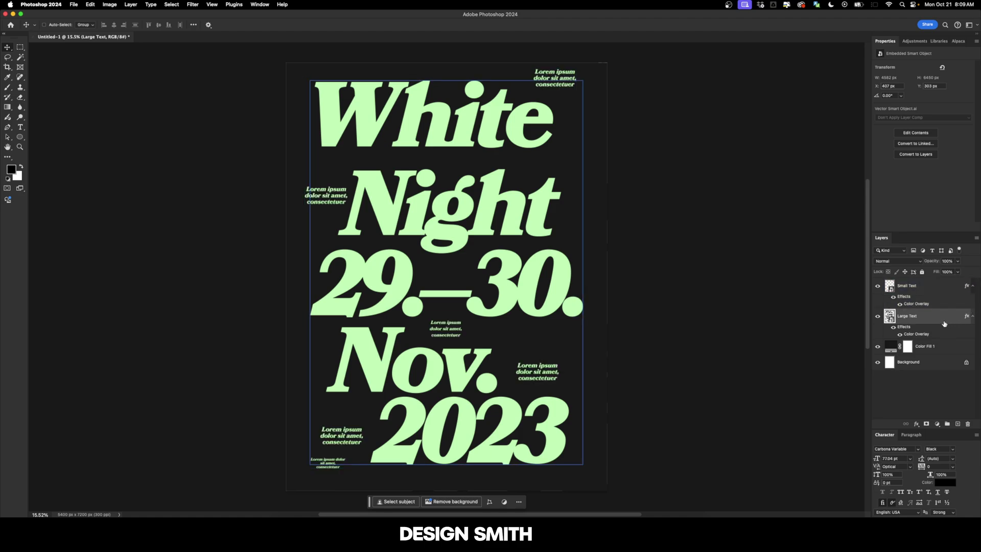
{"action": "left_click", "coordinate": [958, 295]}
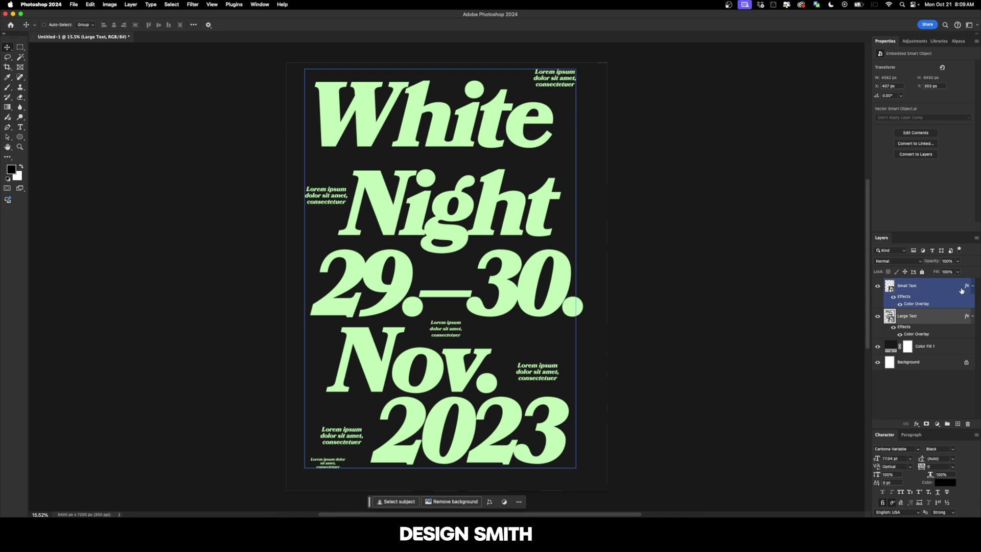
Step: Apply a Blur Gallery Field Blur to the headline, raising it from 35 to about 50 px
{"action": "left_click", "coordinate": [961, 291], "text": "super"}
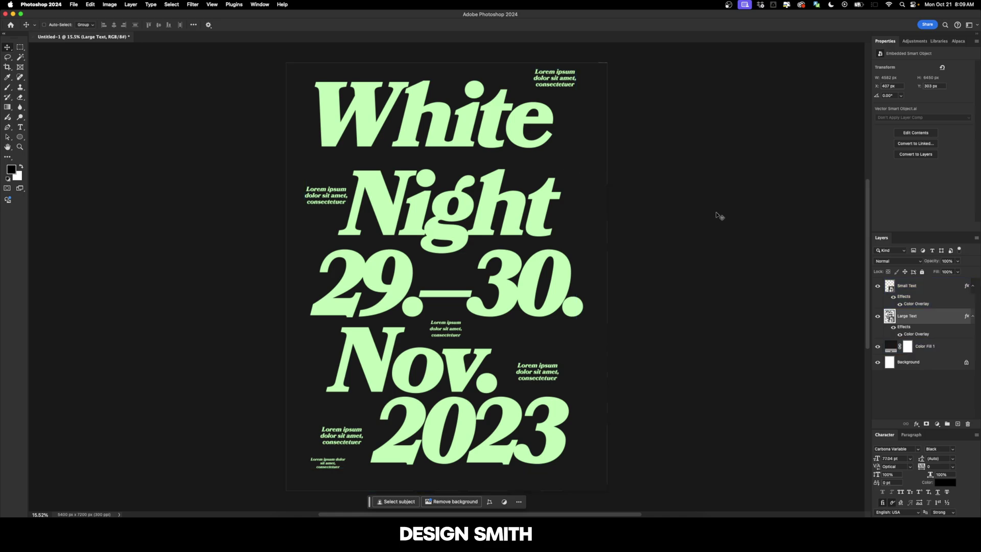
{"action": "left_click", "coordinate": [192, 4]}
{"action": "mouse_move", "coordinate": [232, 130]}
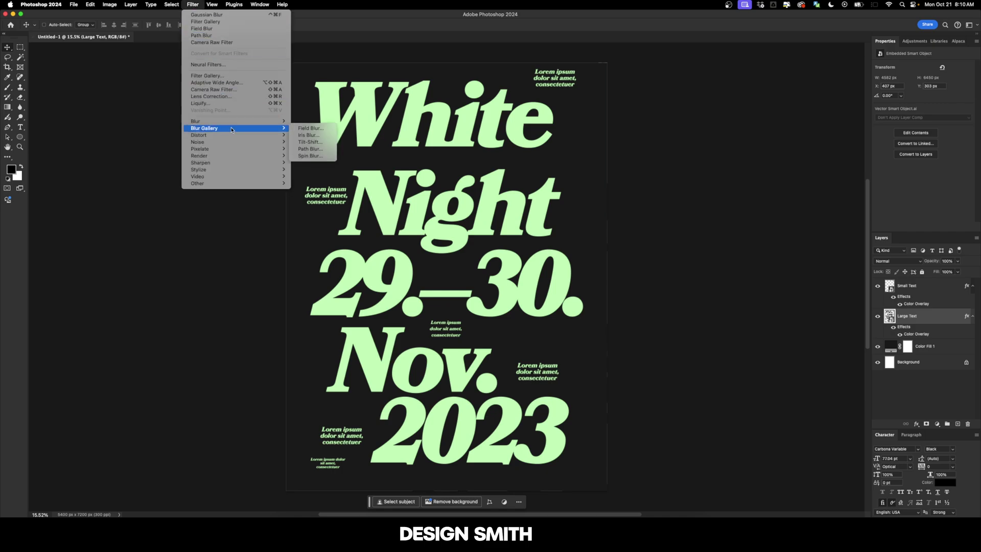
{"action": "left_click", "coordinate": [310, 129]}
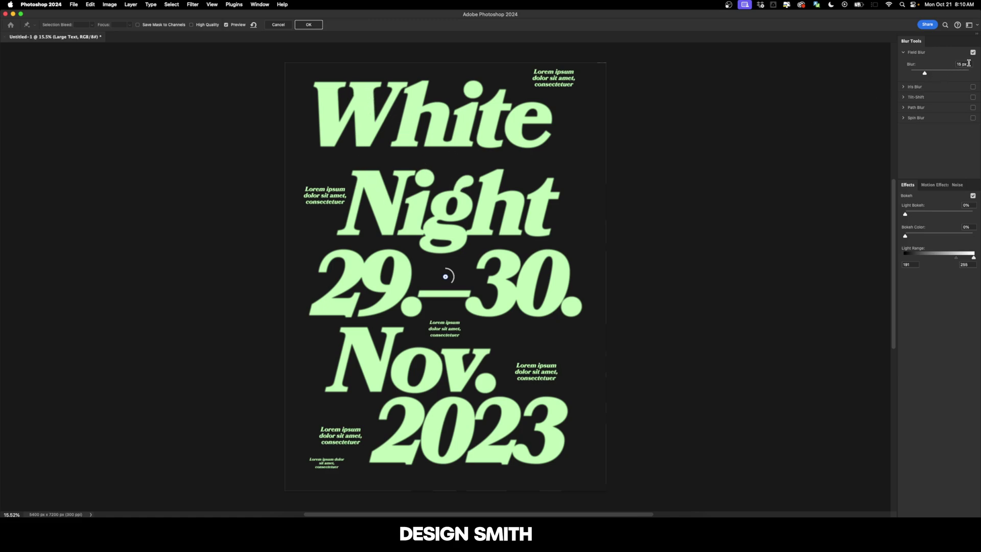
{"action": "type", "text": "35"}
{"action": "key", "text": "Return"}
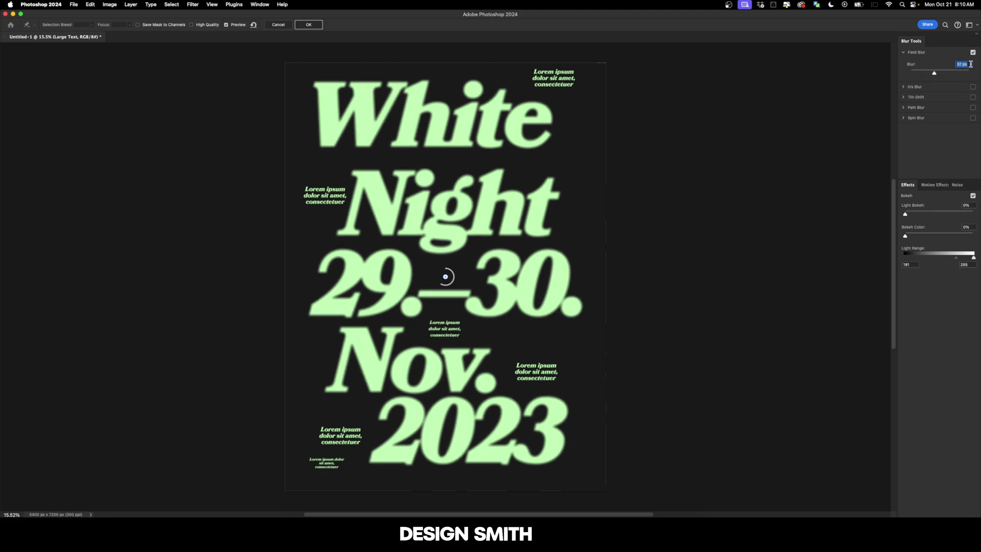
{"action": "key", "text": "shift+Up"}
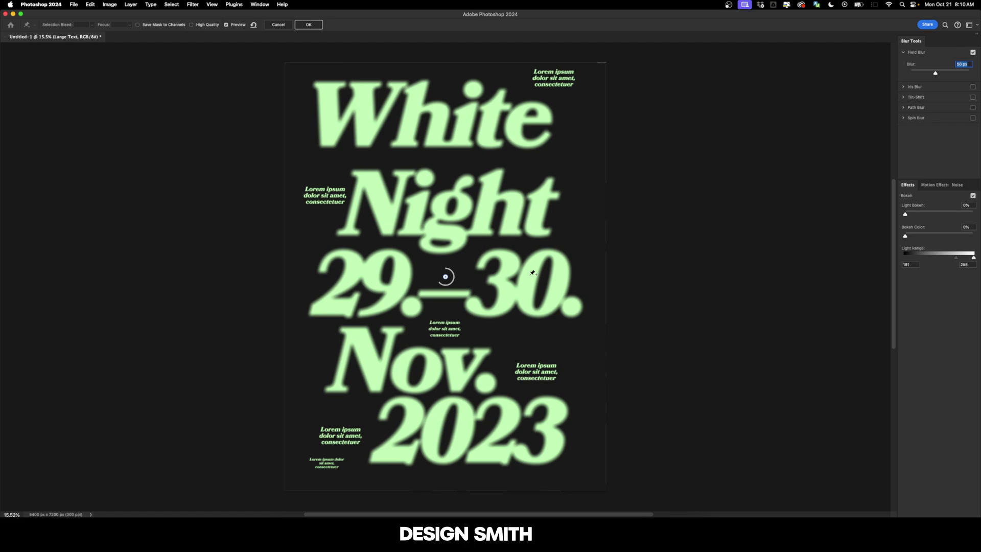
{"action": "left_click", "coordinate": [919, 52]}
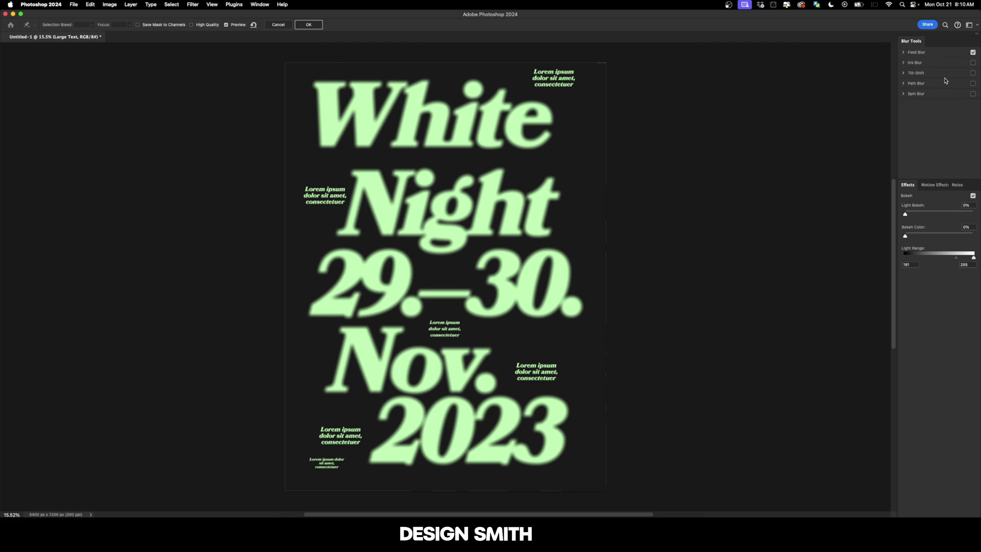
Step: Add a Tilt-Shift blur with a diagonal focus band and about 70 px blur
{"action": "left_click", "coordinate": [972, 73]}
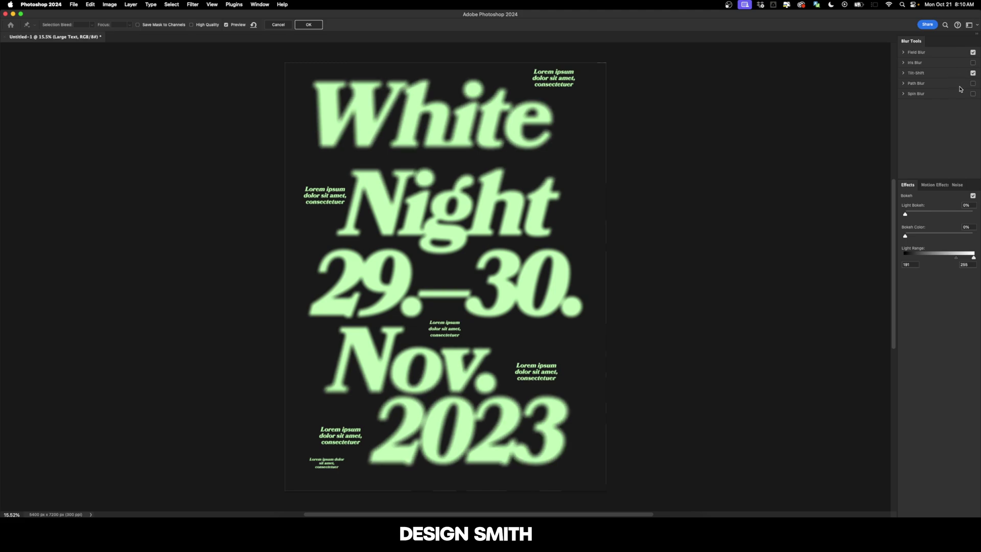
{"action": "left_click", "coordinate": [904, 73]}
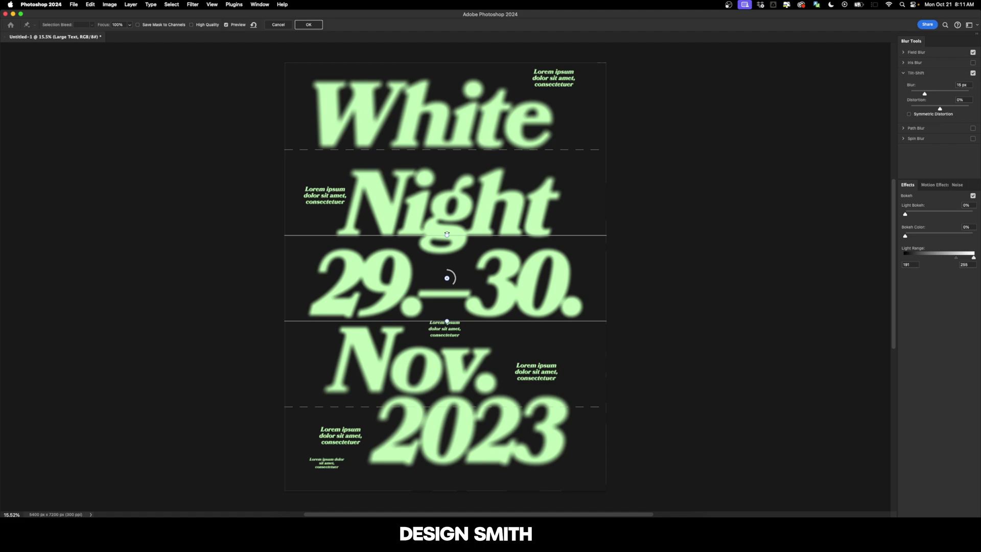
{"action": "left_click_drag", "start_coordinate": [447, 233], "coordinate": [465, 239]}
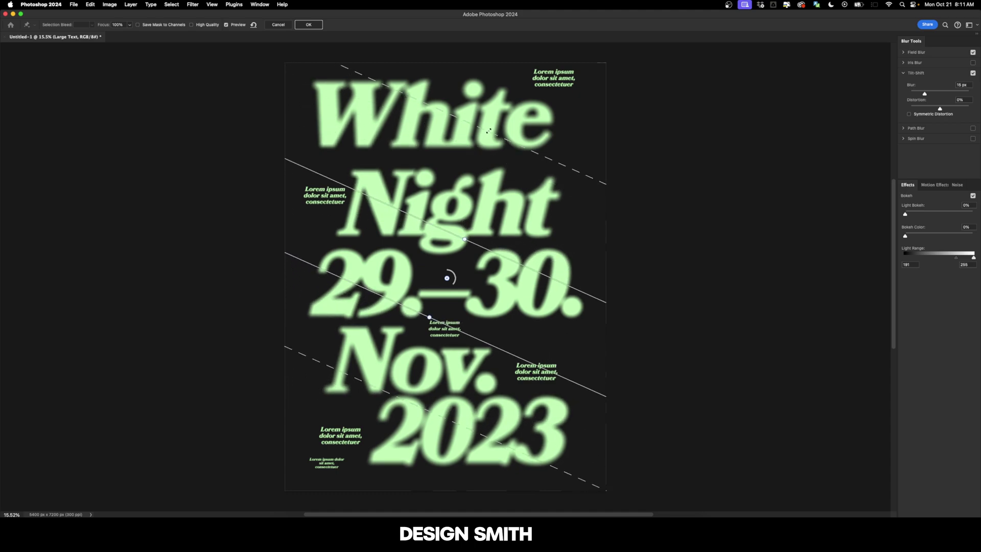
{"action": "left_click_drag", "start_coordinate": [477, 149], "coordinate": [497, 126]}
{"action": "left_click_drag", "start_coordinate": [928, 95], "coordinate": [938, 96]}
{"action": "left_click_drag", "start_coordinate": [452, 234], "coordinate": [452, 189]}
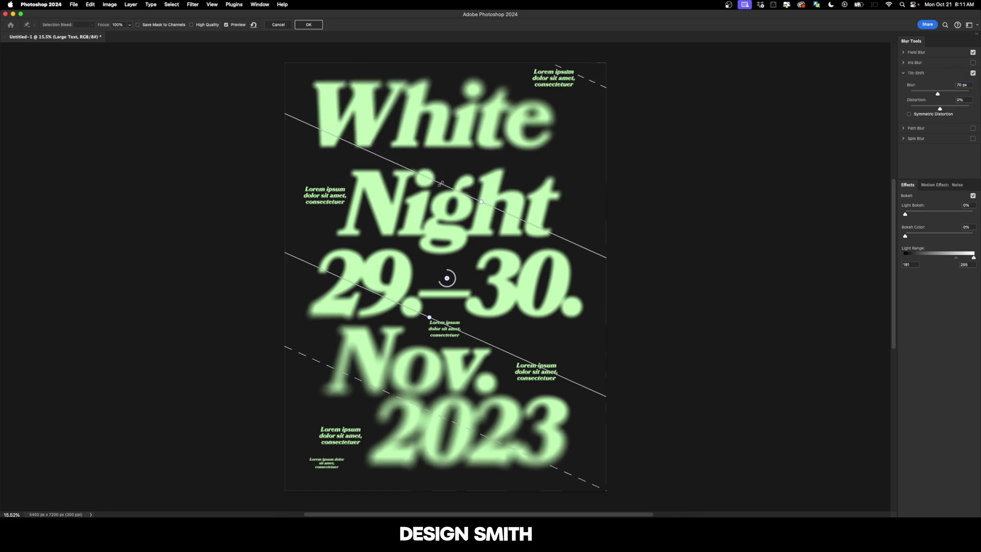
Step: Adjust the tilt-shift focus lines and transitions, set Distortion to 100%, and apply the blur gallery
{"action": "left_click_drag", "start_coordinate": [592, 90], "coordinate": [587, 120]}
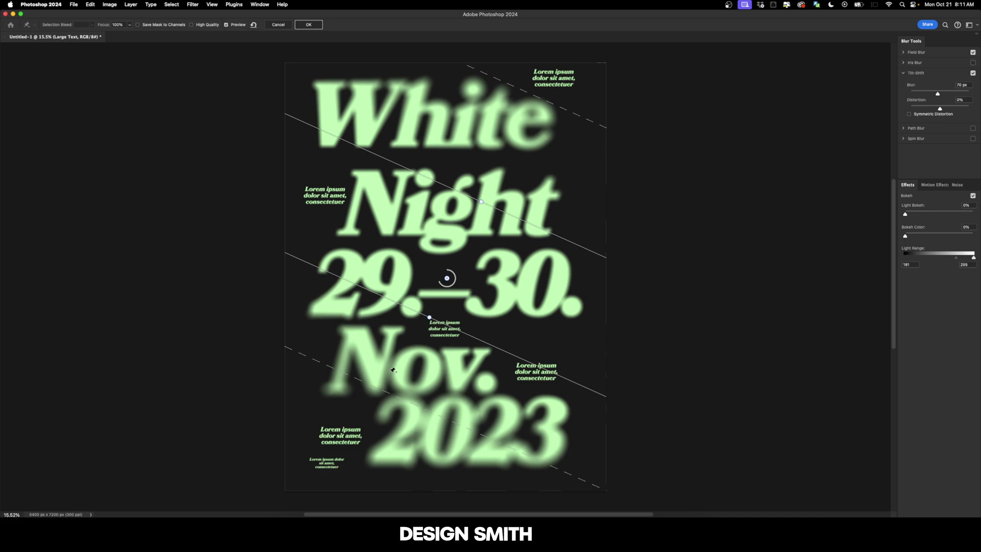
{"action": "left_click_drag", "start_coordinate": [486, 343], "coordinate": [487, 361]}
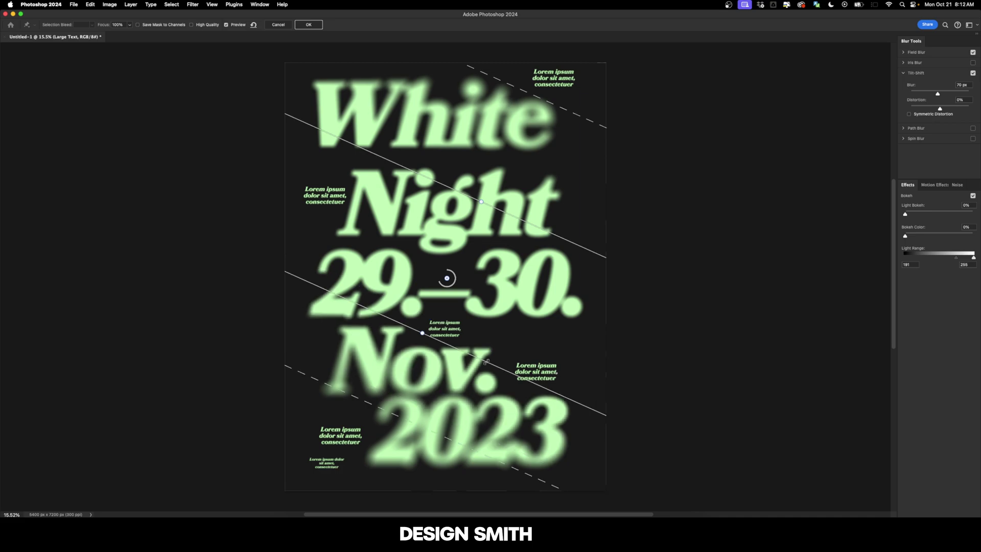
{"action": "left_click_drag", "start_coordinate": [428, 411], "coordinate": [434, 399]}
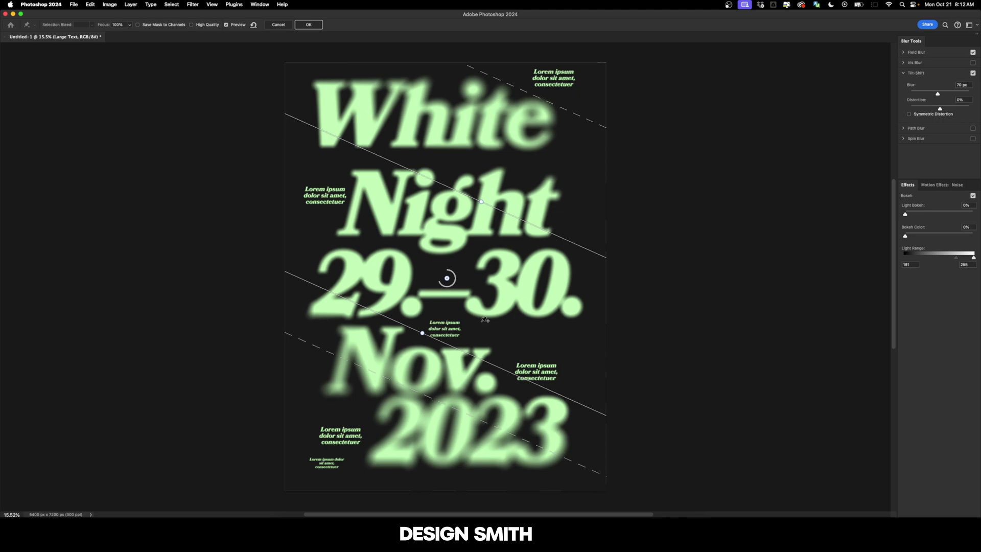
{"action": "left_click_drag", "start_coordinate": [515, 215], "coordinate": [525, 193]}
{"action": "left_click_drag", "start_coordinate": [583, 88], "coordinate": [550, 127]}
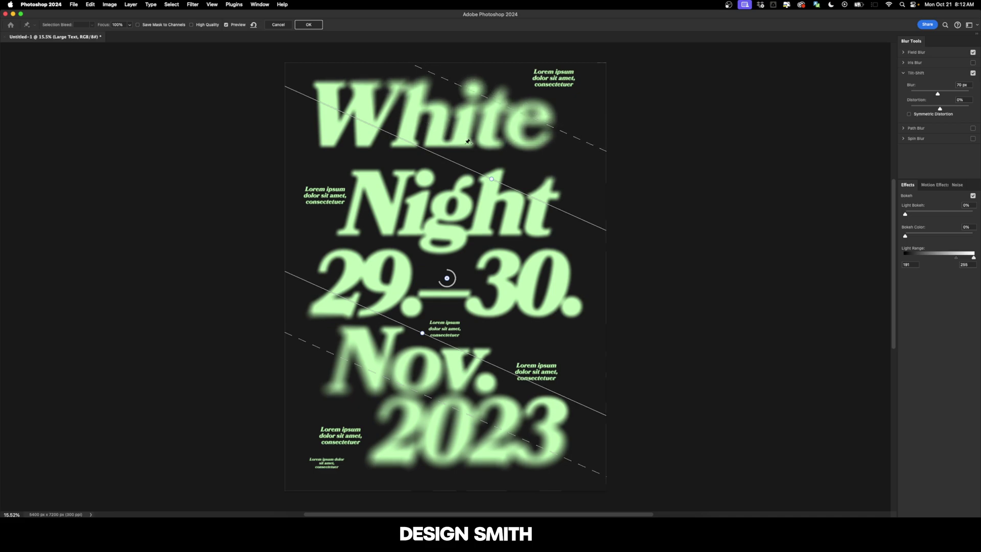
{"action": "type", "text": "100"}
{"action": "key", "text": "Return"}
{"action": "left_click", "coordinate": [314, 24]}
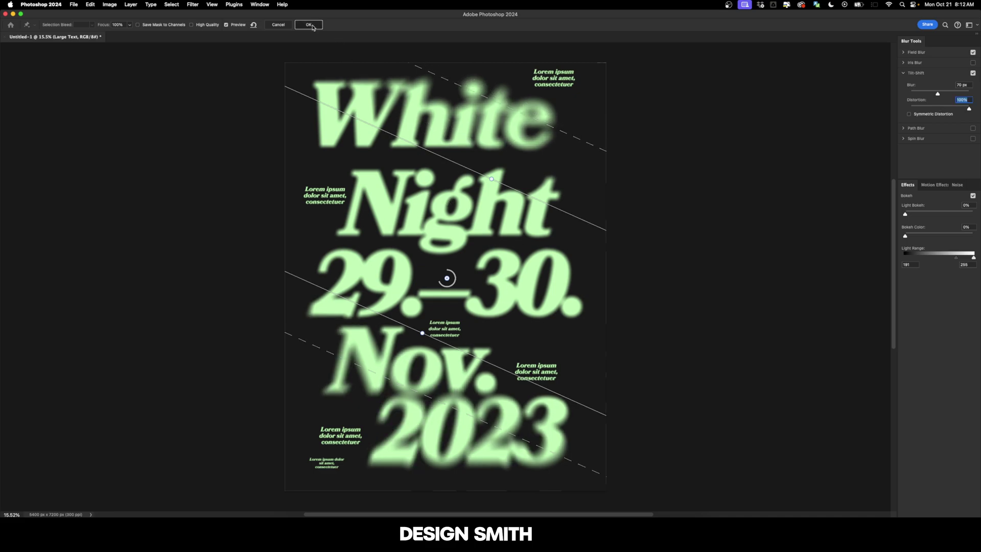
Step: Apply a 3 px Gaussian Blur to the Small Text layer and fit the poster to the screen
{"action": "left_click", "coordinate": [951, 290]}
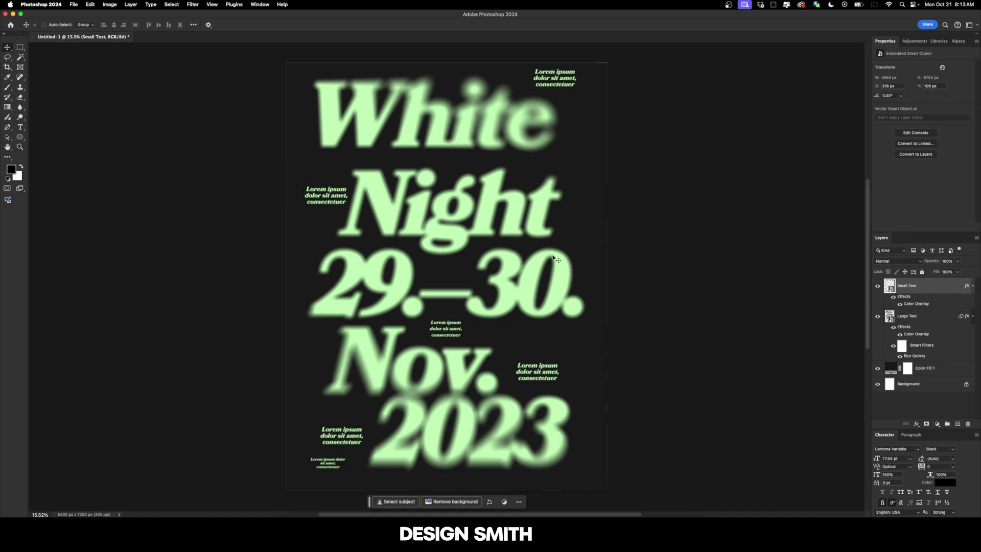
{"action": "left_click", "coordinate": [193, 5]}
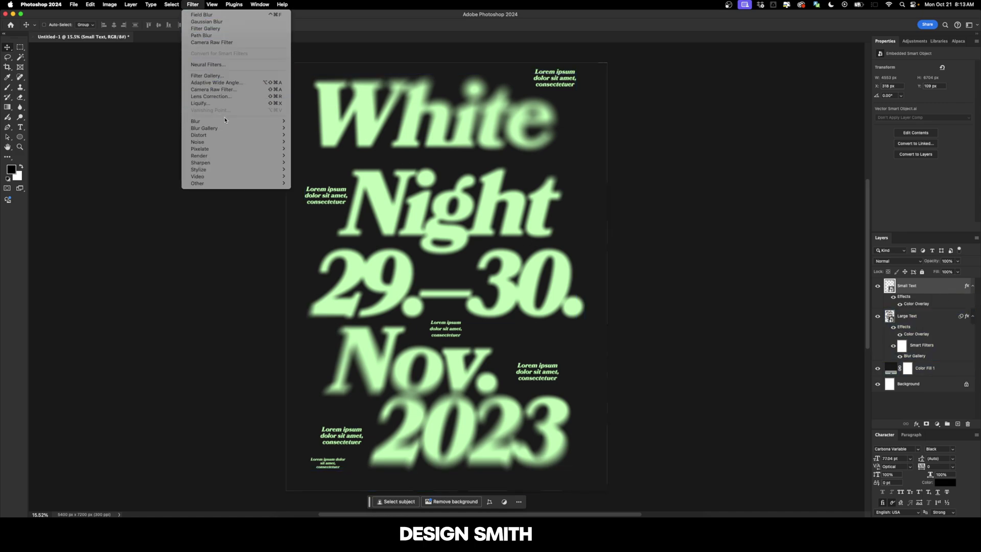
{"action": "mouse_move", "coordinate": [256, 121]}
{"action": "left_click", "coordinate": [314, 149]}
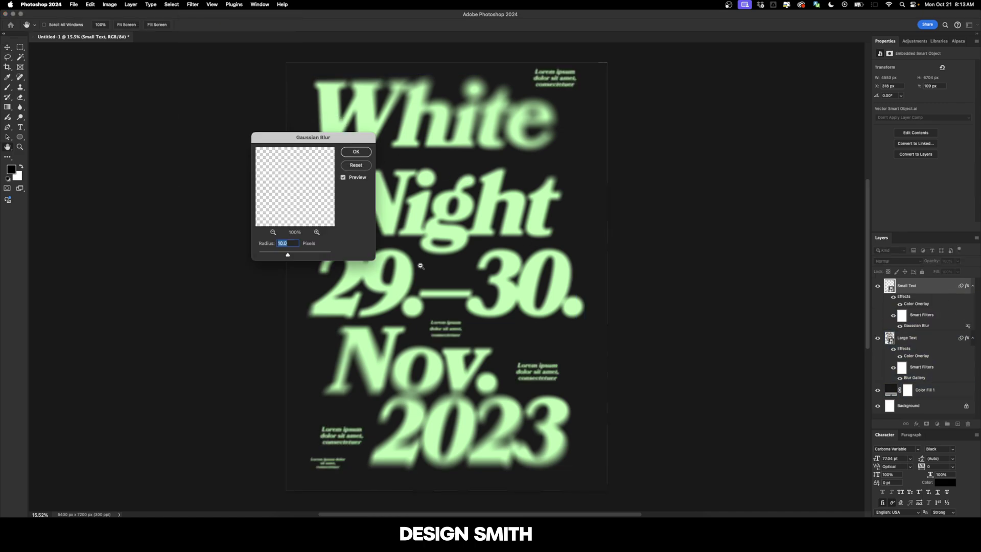
{"action": "scroll", "coordinate": [432, 322], "scroll_direction": "up", "scroll_amount": 2}
{"action": "scroll", "coordinate": [431, 323], "scroll_direction": "down", "scroll_amount": 3}
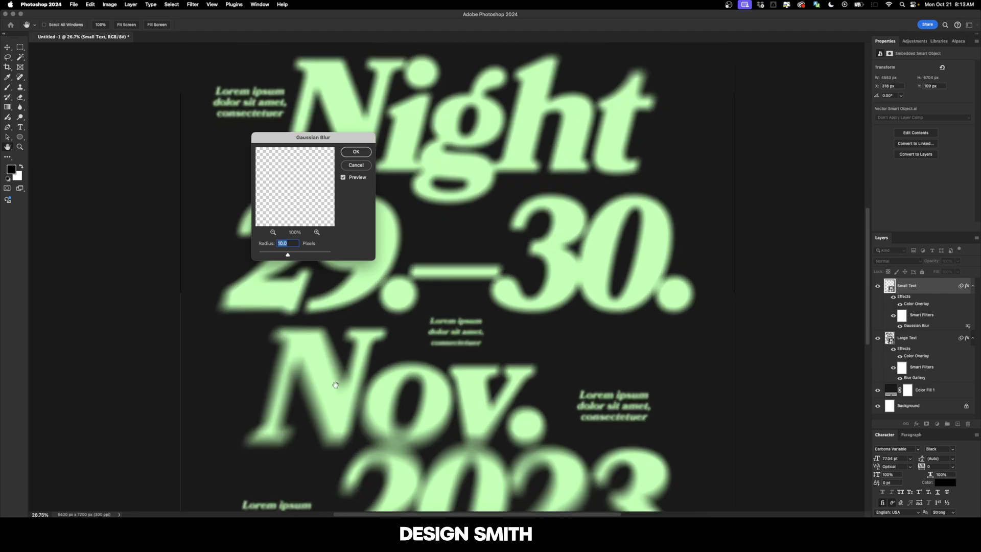
{"action": "scroll", "coordinate": [470, 212], "scroll_direction": "up", "scroll_amount": 2}
{"action": "scroll", "coordinate": [390, 367], "scroll_direction": "up", "scroll_amount": 6}
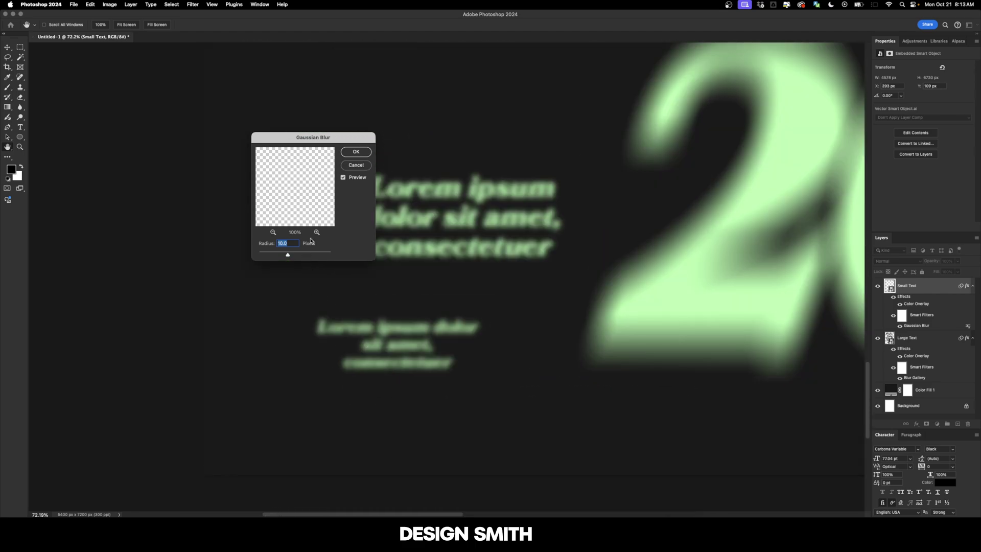
{"action": "type", "text": "3"}
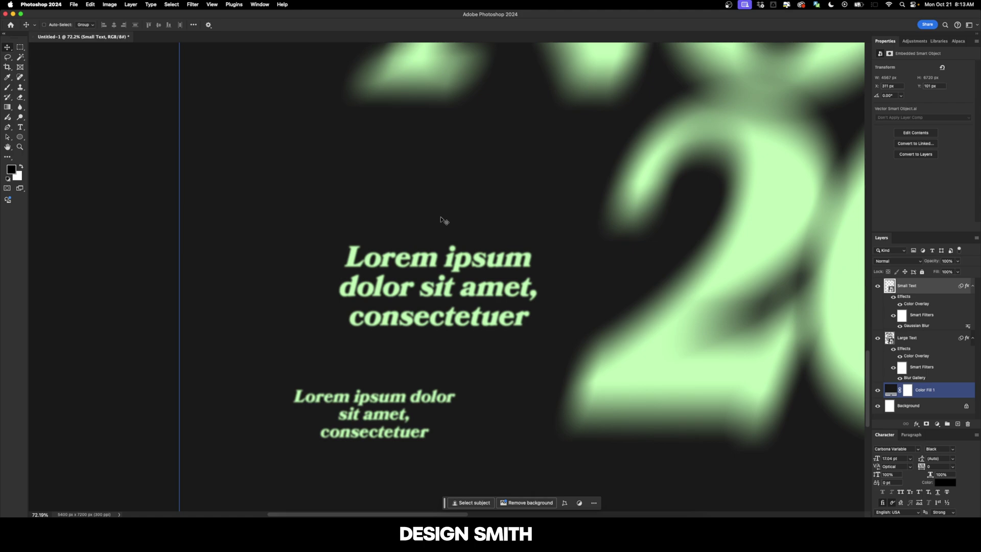
{"action": "key", "text": "super+0"}
Step: Collapse the effects lists of both text layers and select the Small Text layer
{"action": "left_click", "coordinate": [972, 285]}
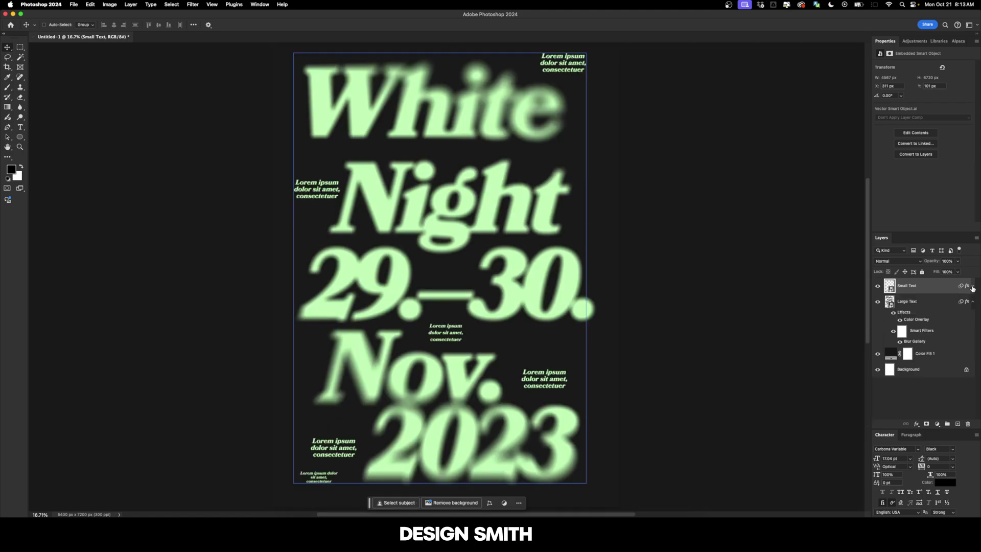
{"action": "left_click", "coordinate": [973, 305]}
{"action": "left_click", "coordinate": [973, 302]}
{"action": "left_click", "coordinate": [944, 289]}
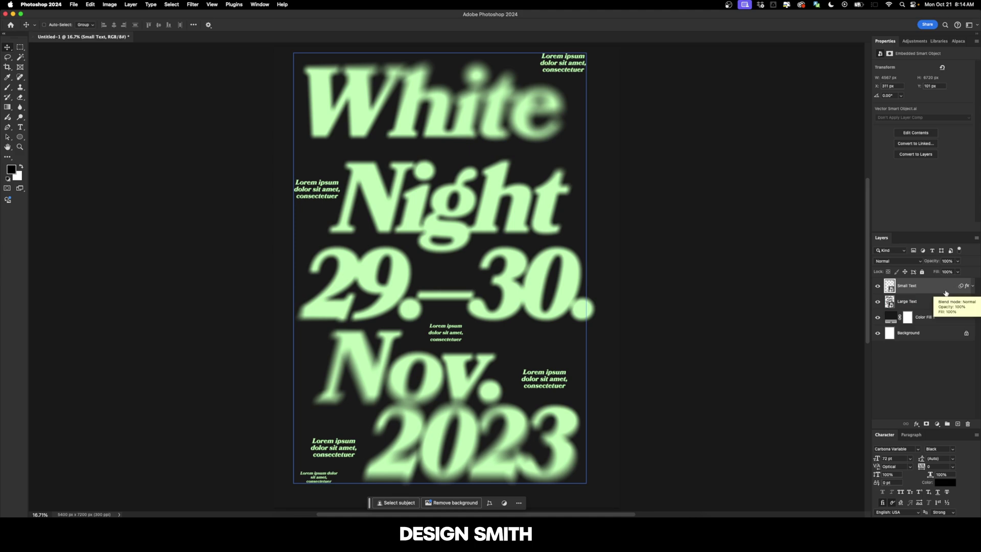
Step: Create a new layer named 'Halftone' and fill it with 50% Gray
{"action": "key", "text": "super+shift+n"}
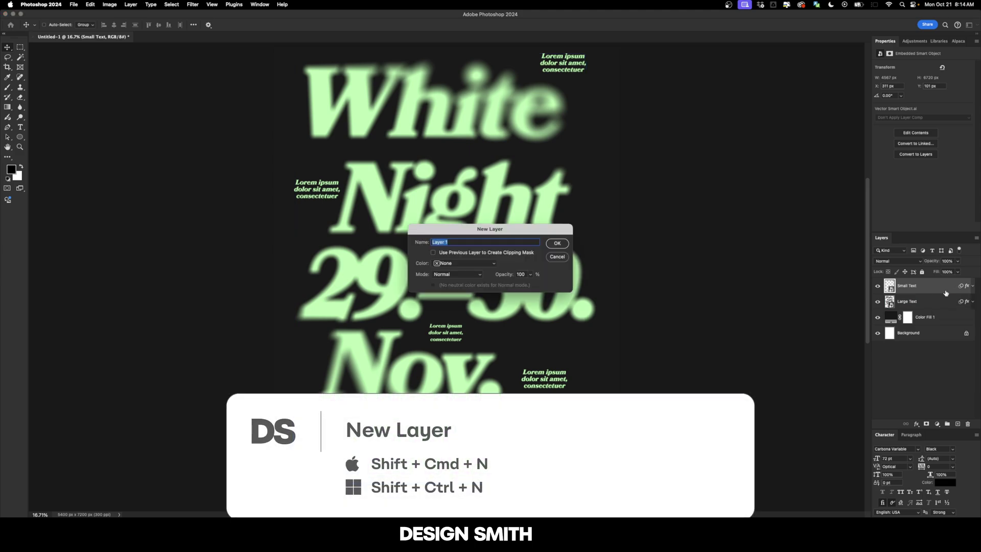
{"action": "type", "text": "Halftone"}
{"action": "key", "text": "Return"}
{"action": "key", "text": "shift+F5"}
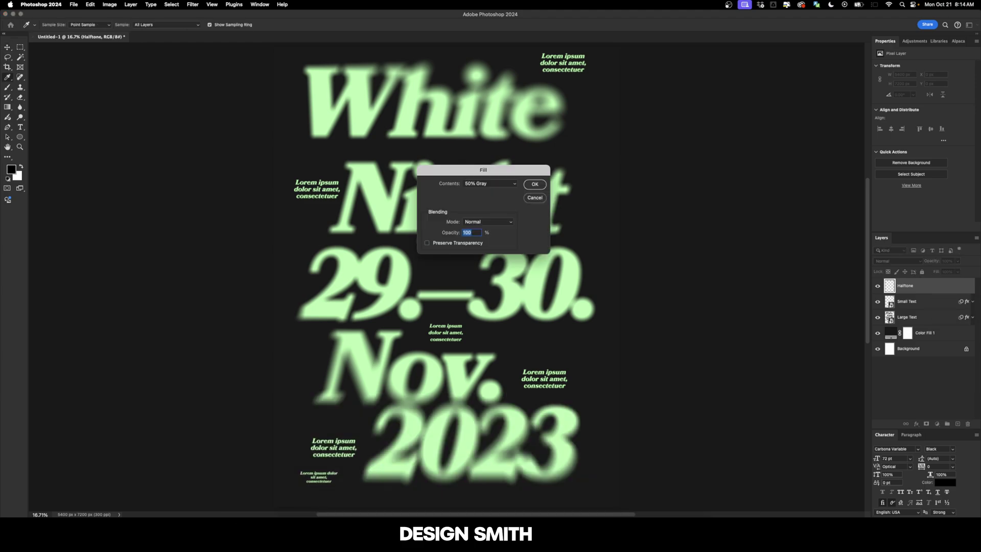
{"action": "left_click", "coordinate": [504, 185]}
{"action": "left_click", "coordinate": [501, 183]}
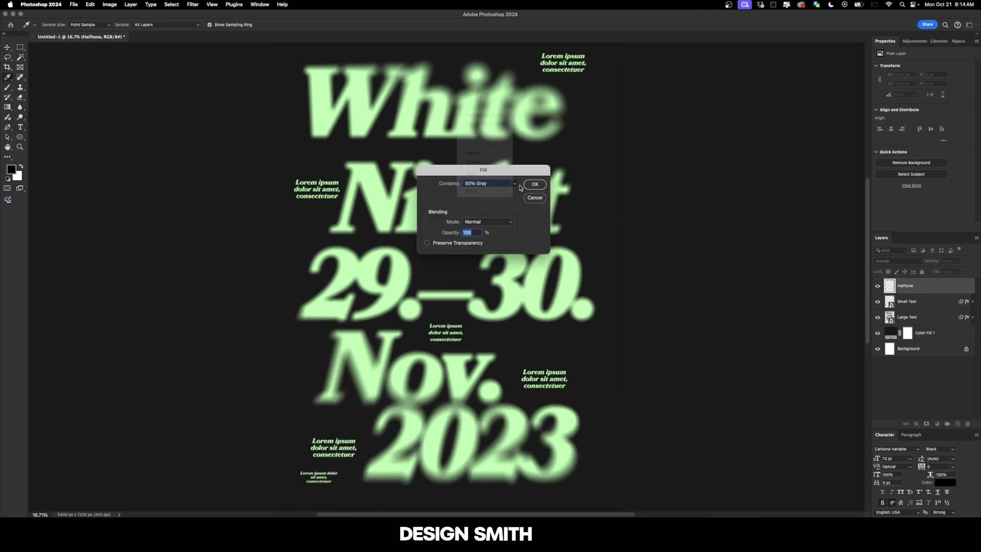
{"action": "left_click", "coordinate": [535, 184]}
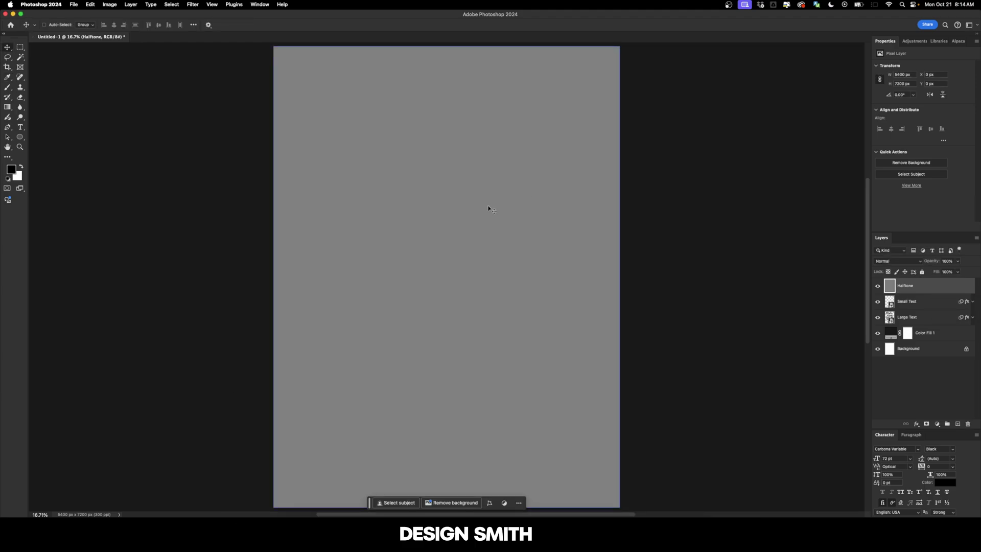
Step: Apply the Filter Gallery's Halftone Pattern (Size 1, Contrast 15, Dot) to the gray layer
{"action": "left_click", "coordinate": [192, 4]}
{"action": "left_click", "coordinate": [203, 77]}
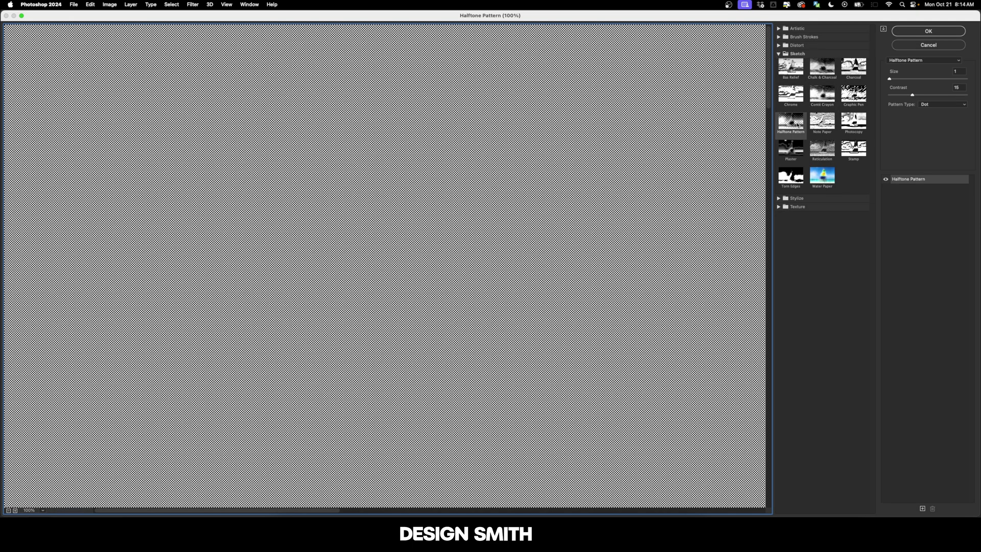
{"action": "left_click", "coordinate": [795, 124]}
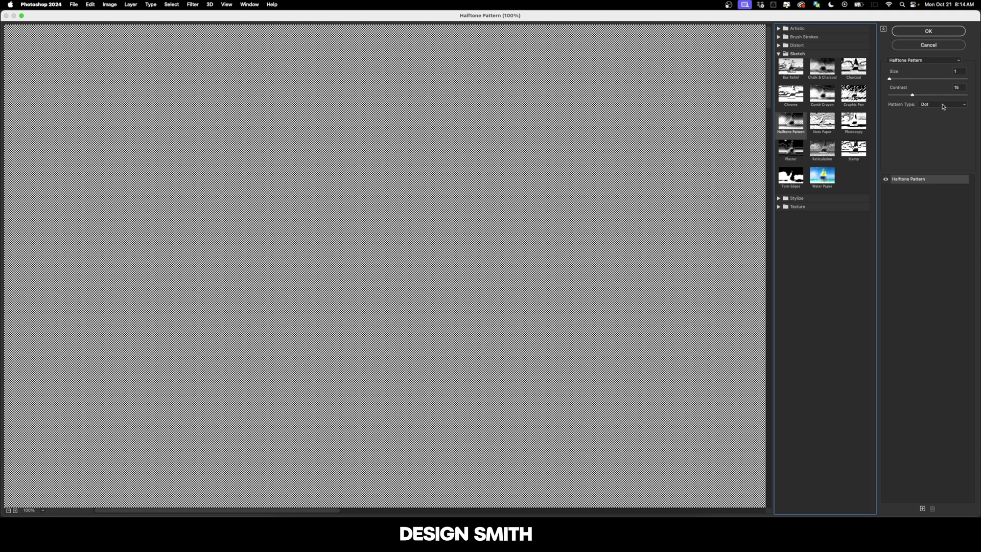
{"action": "left_click", "coordinate": [941, 32]}
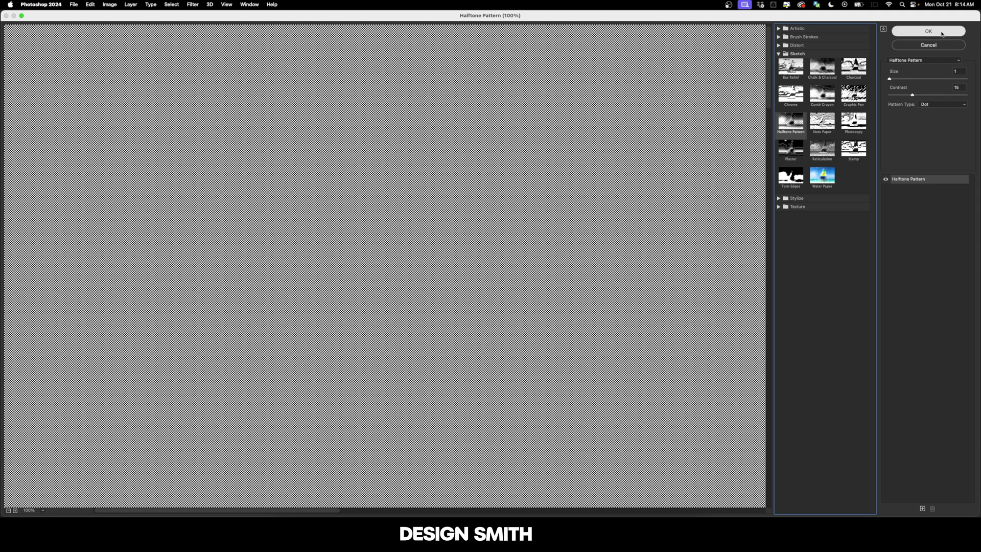
{"action": "key", "text": "super+equal"}
Step: View the dots at 100%, try several blend modes, and set the Halftone layer to Overlay
{"action": "key", "text": "super+1"}
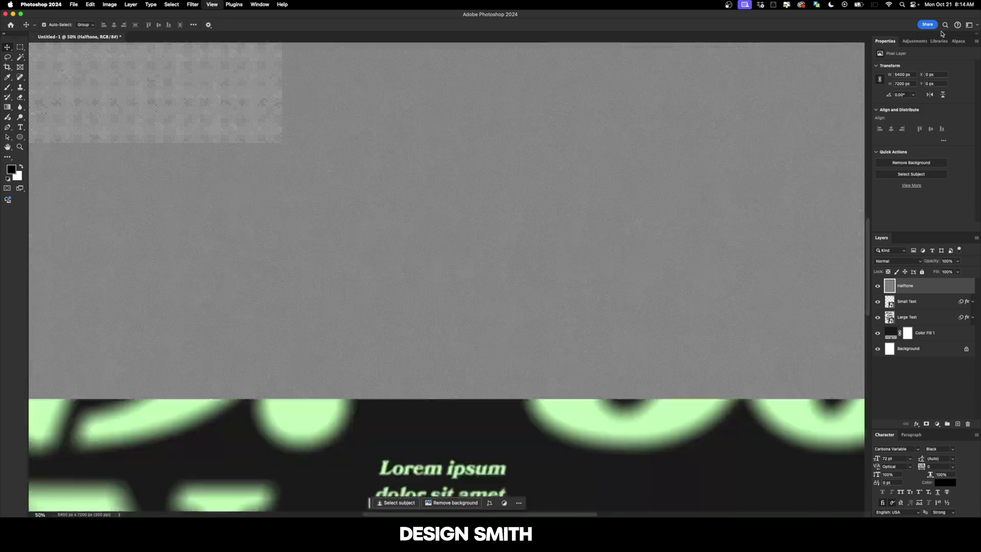
{"action": "scroll", "coordinate": [442, 245], "scroll_direction": "up", "scroll_amount": 1}
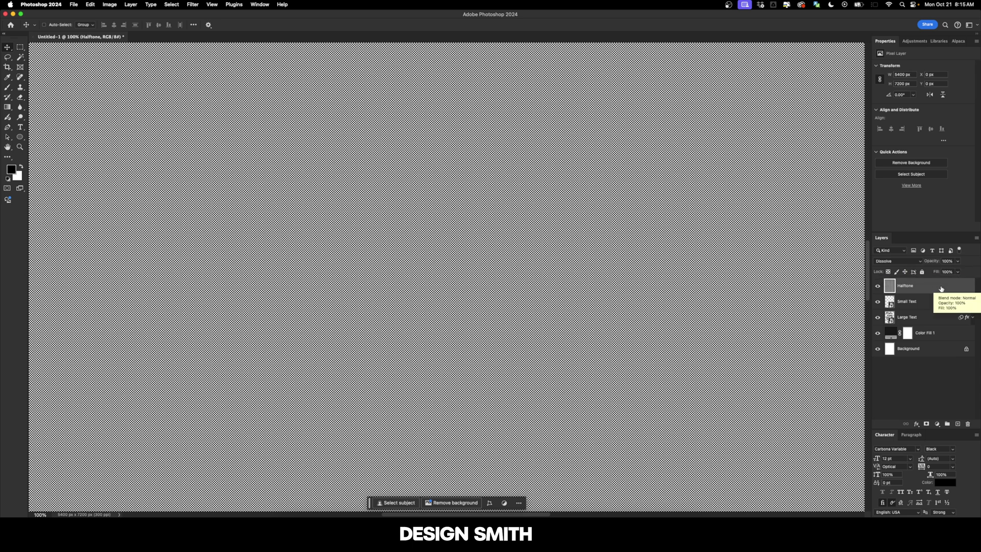
{"action": "key", "text": "shift+plus"}
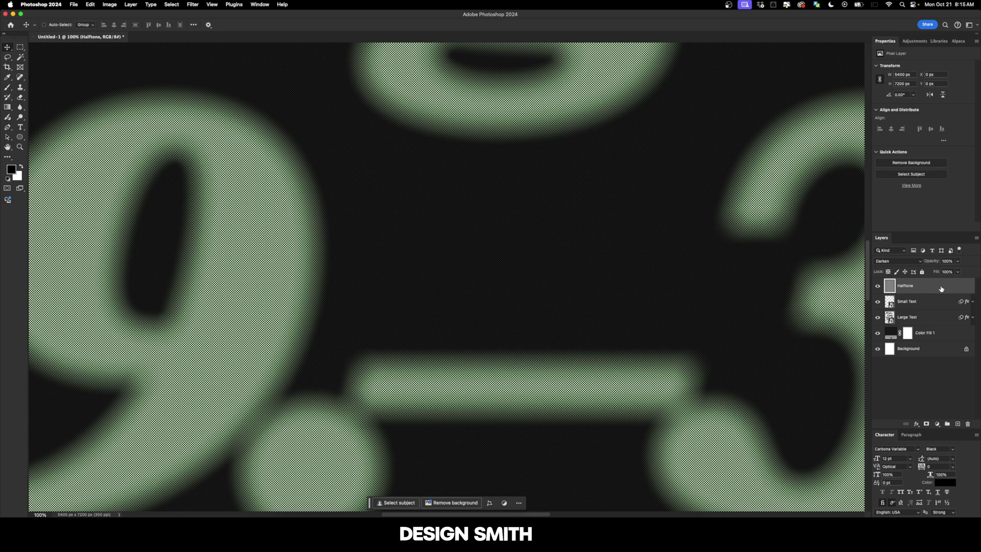
{"action": "key", "text": "shift+plus"}
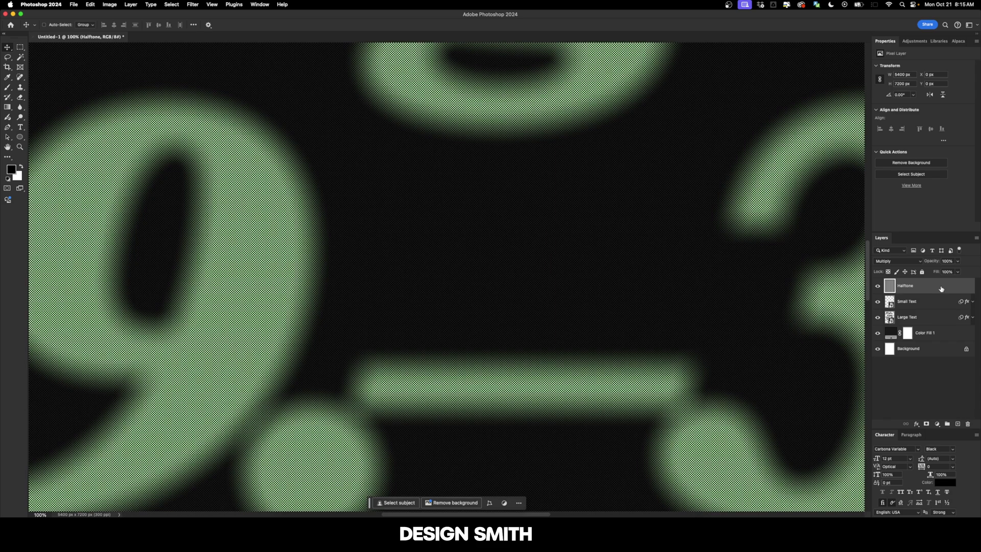
{"action": "key", "text": "shift+plus"}
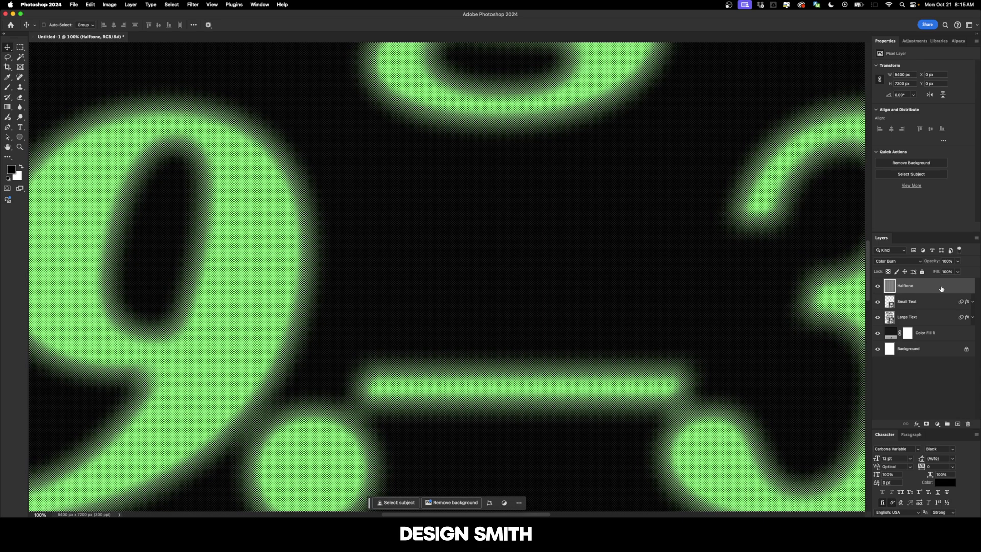
{"action": "key", "text": "shift+plus"}
{"action": "key", "text": "shift+plus"}
{"action": "key", "text": "shift+plus"}
{"action": "key", "text": "shift+plus"}
{"action": "key", "text": "shift+plus"}
{"action": "key", "text": "shift+plus"}
{"action": "key", "text": "shift+plus"}
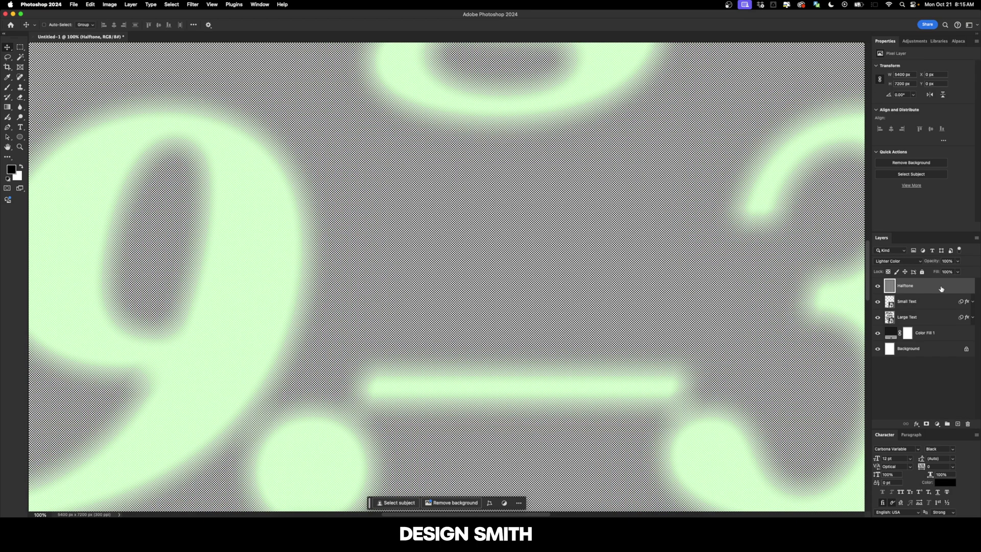
{"action": "key", "text": "shift+plus"}
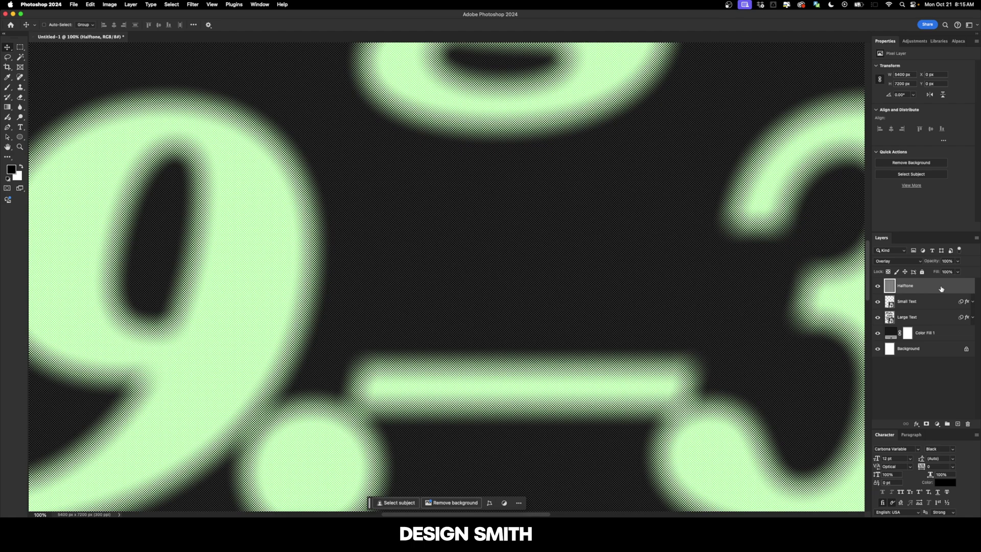
{"action": "key", "text": "shift+plus"}
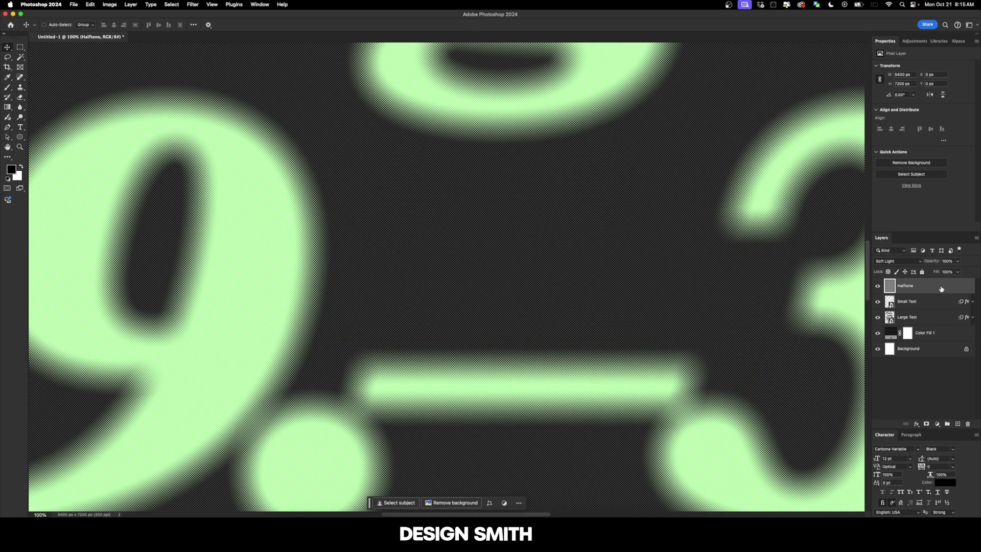
{"action": "key", "text": "shift+plus"}
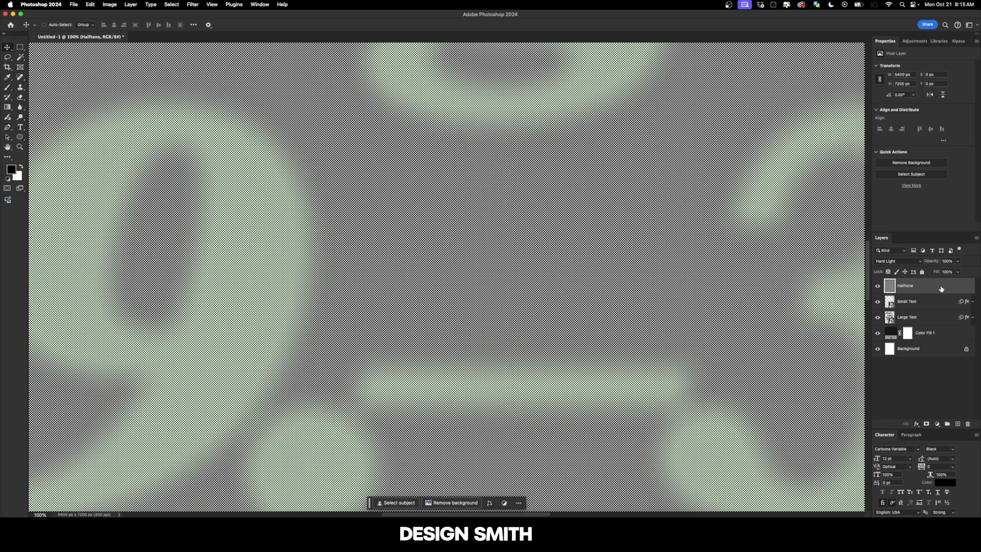
{"action": "key", "text": "shift+plus"}
{"action": "key", "text": "shift+plus"}
{"action": "key", "text": "shift+plus"}
{"action": "key", "text": "shift+plus"}
{"action": "key", "text": "shift+plus"}
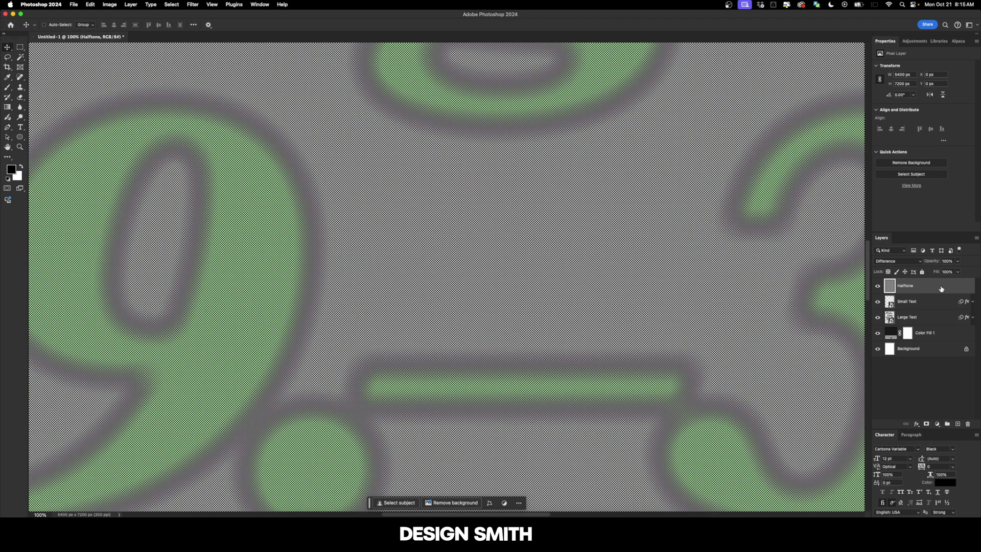
{"action": "key", "text": "shift+plus"}
{"action": "key", "text": "shift+plus"}
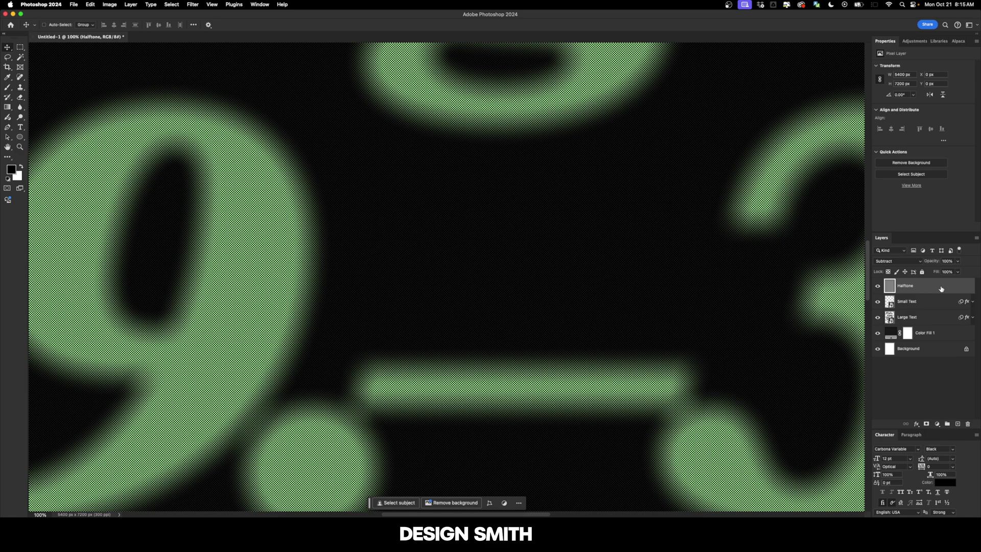
{"action": "key", "text": "shift+alt+o"}
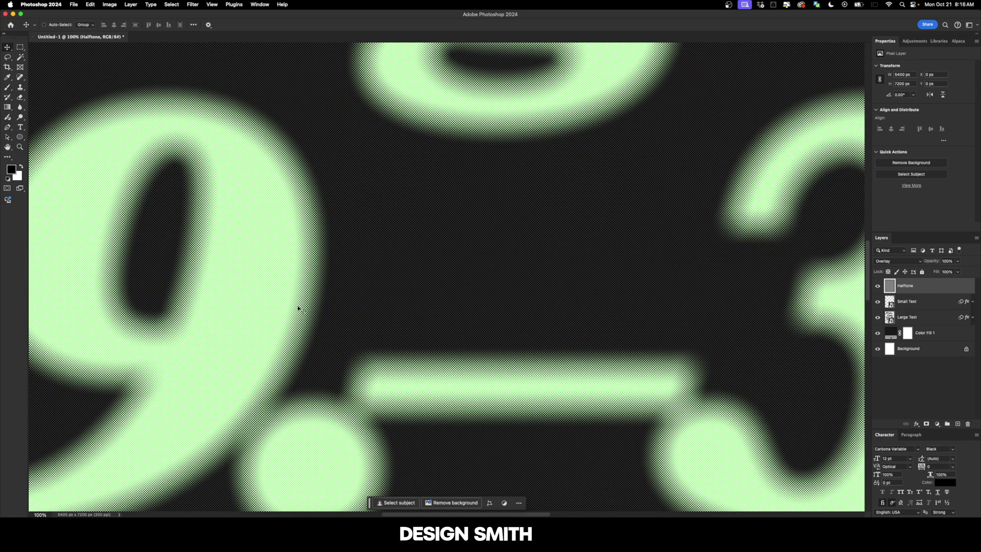
Step: Add a layer named 'Grain' above Halftone and fill it with 50% gray
{"action": "scroll", "coordinate": [306, 229], "scroll_direction": "down", "scroll_amount": 5}
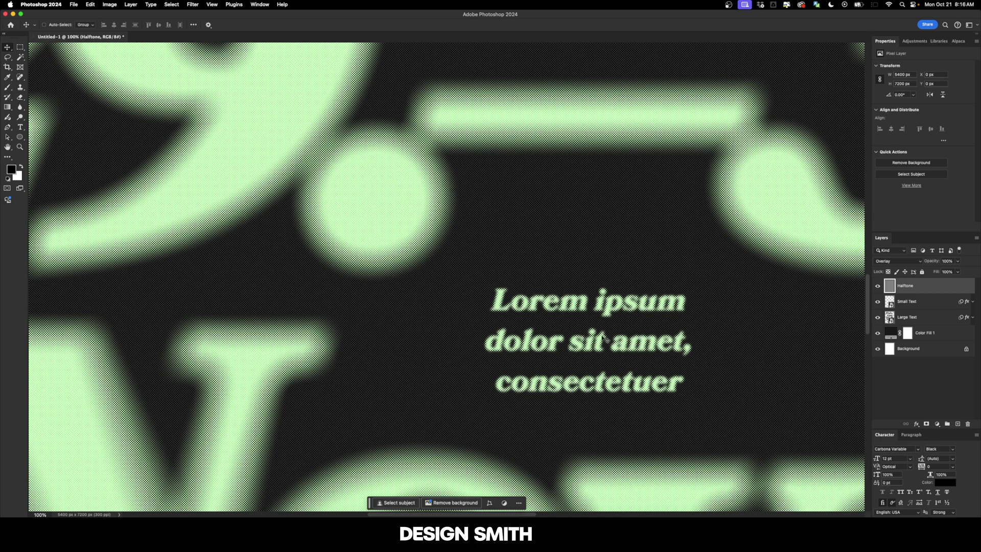
{"action": "scroll", "coordinate": [495, 203], "scroll_direction": "right", "scroll_amount": 10}
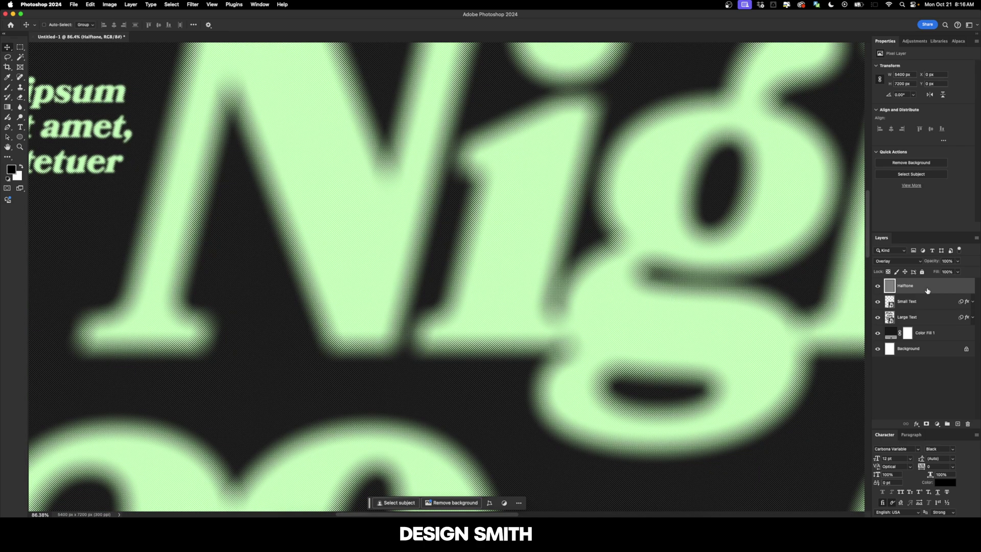
{"action": "key", "text": "super+shift+n"}
{"action": "type", "text": "Grain"}
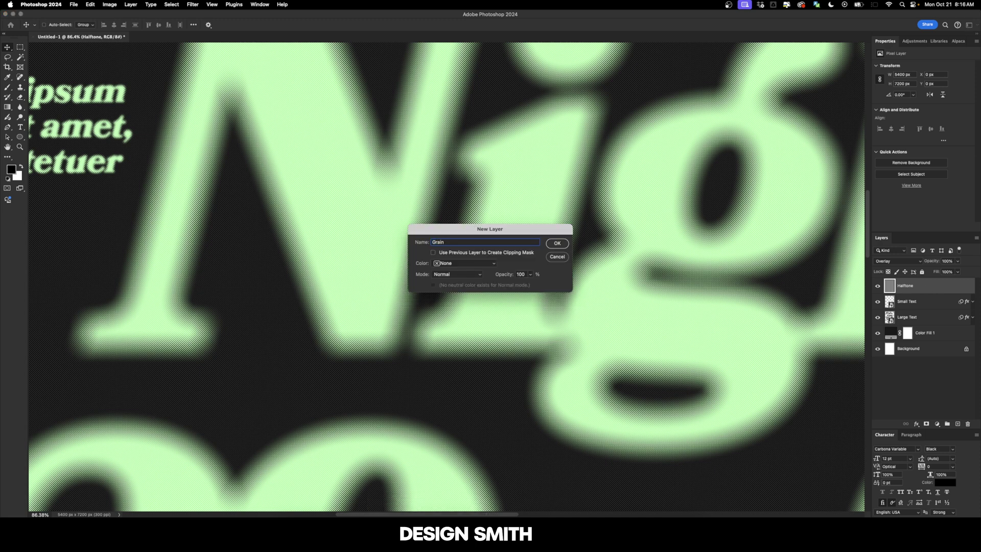
{"action": "key", "text": "Return"}
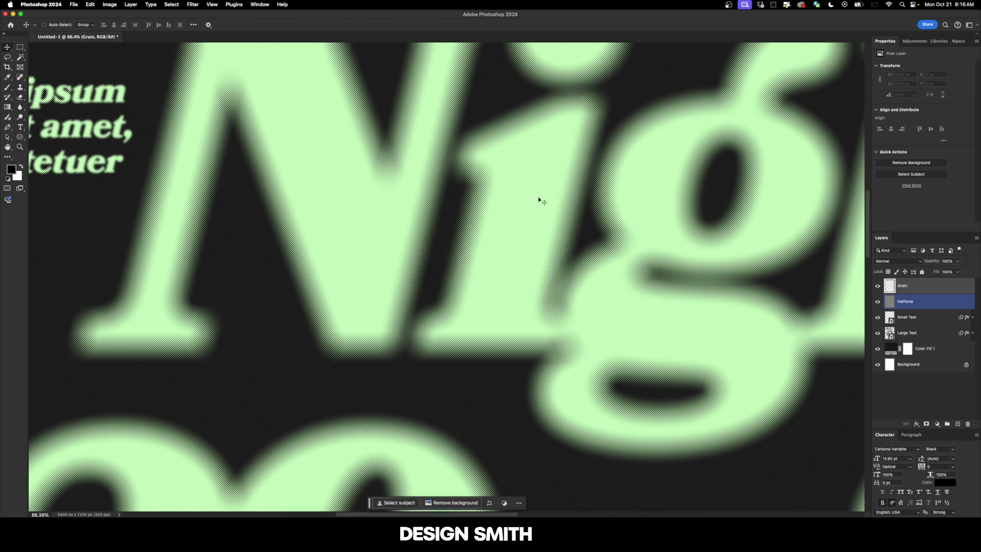
{"action": "key", "text": "shift+BackSpace"}
{"action": "left_click", "coordinate": [535, 184]}
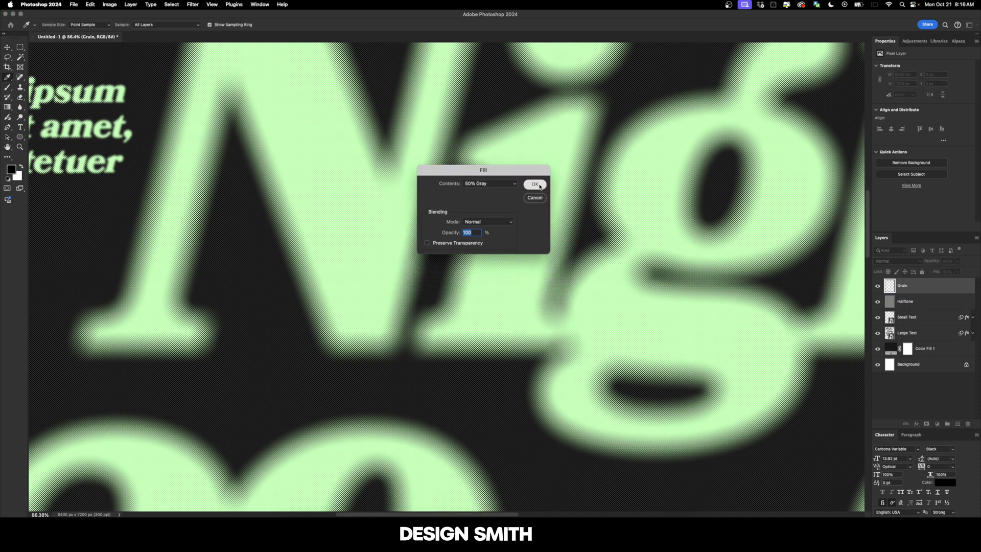
{"action": "key", "text": "v"}
{"action": "left_click", "coordinate": [194, 4]}
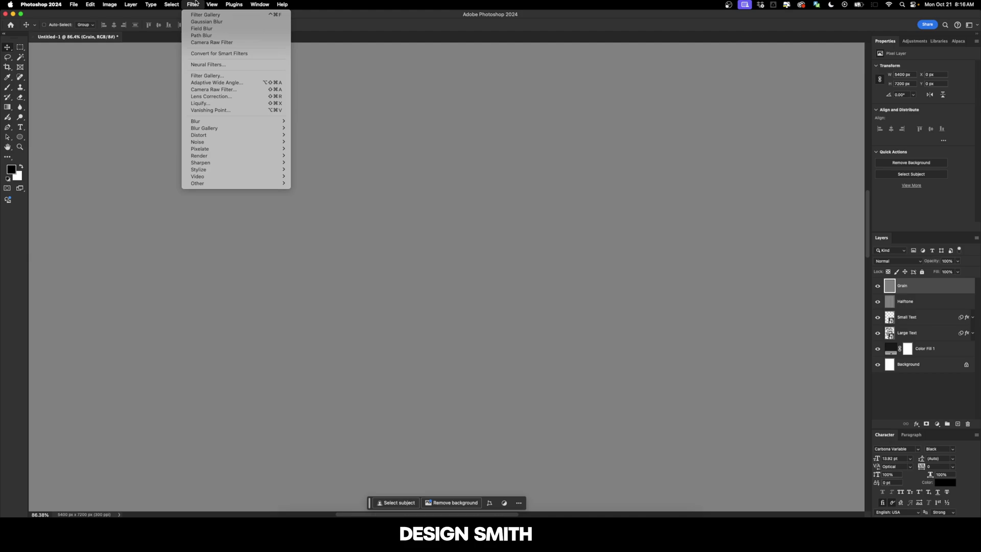
Step: In the Camera Raw Filter, set Grain 100, grain Size 50 and Vignette -50
{"action": "left_click", "coordinate": [218, 90]}
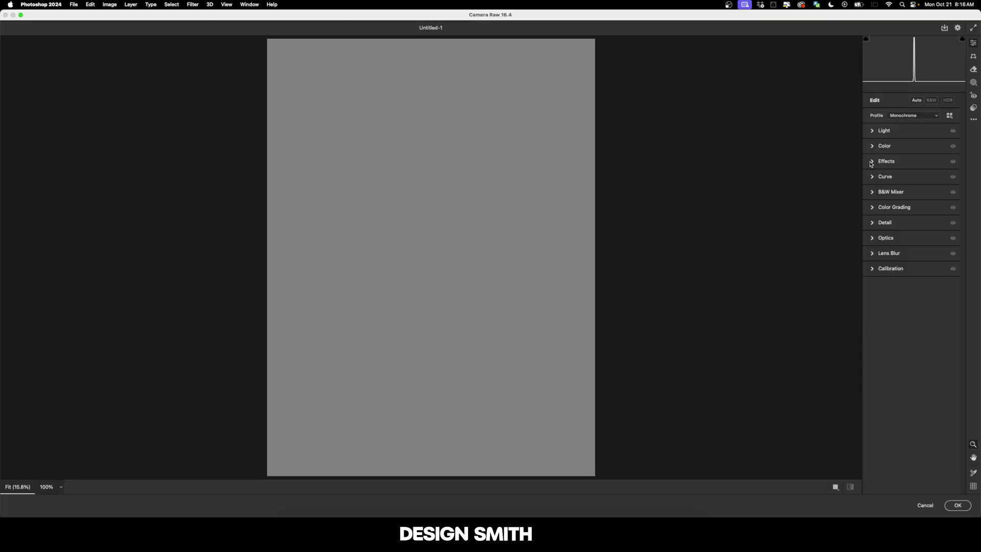
{"action": "left_click", "coordinate": [872, 162]}
{"action": "left_click_drag", "start_coordinate": [886, 294], "coordinate": [973, 294]}
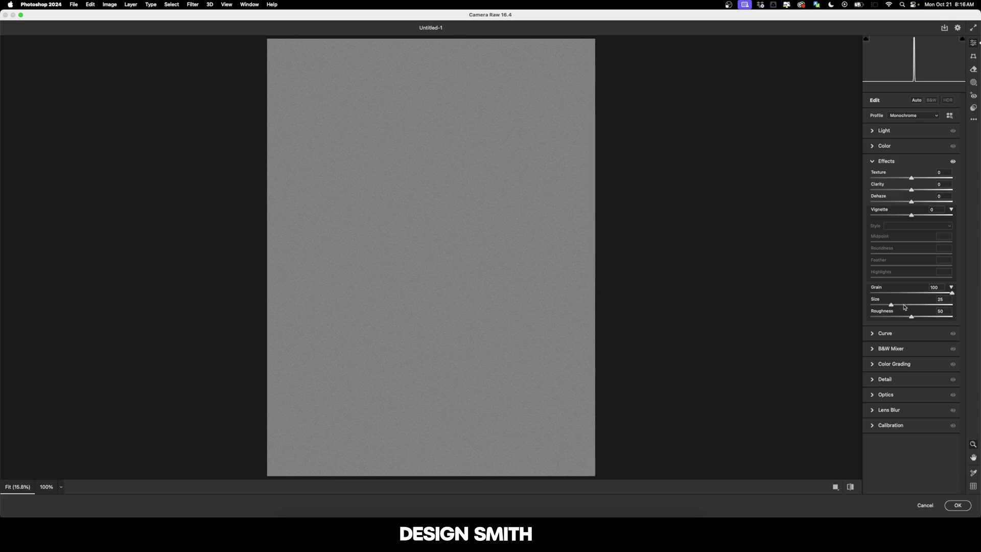
{"action": "left_click_drag", "start_coordinate": [904, 306], "coordinate": [912, 305]}
{"action": "left_click_drag", "start_coordinate": [911, 215], "coordinate": [890, 215]}
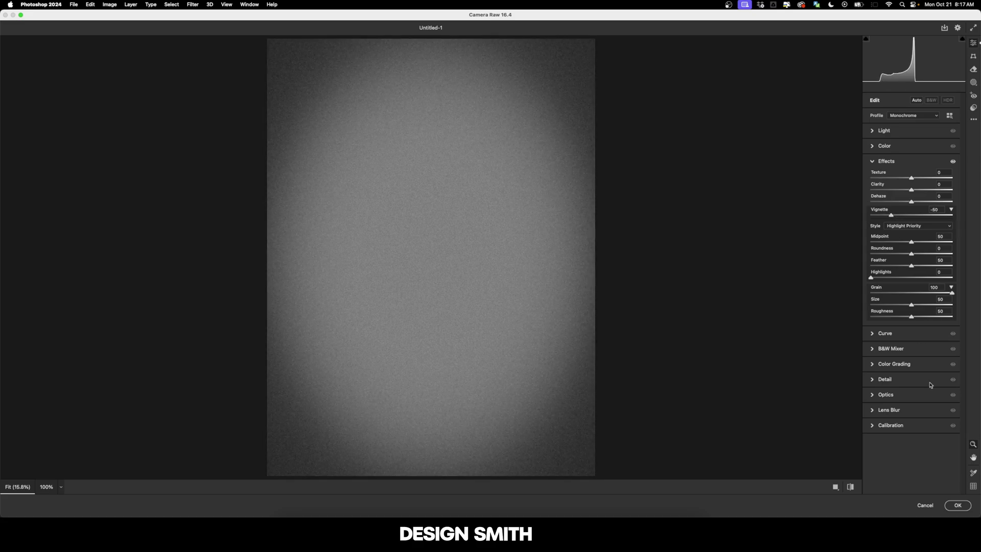
Step: Apply the grain-and-vignette filter, fit the poster in view, and set the Grain layer to Overlay
{"action": "left_click", "coordinate": [958, 505]}
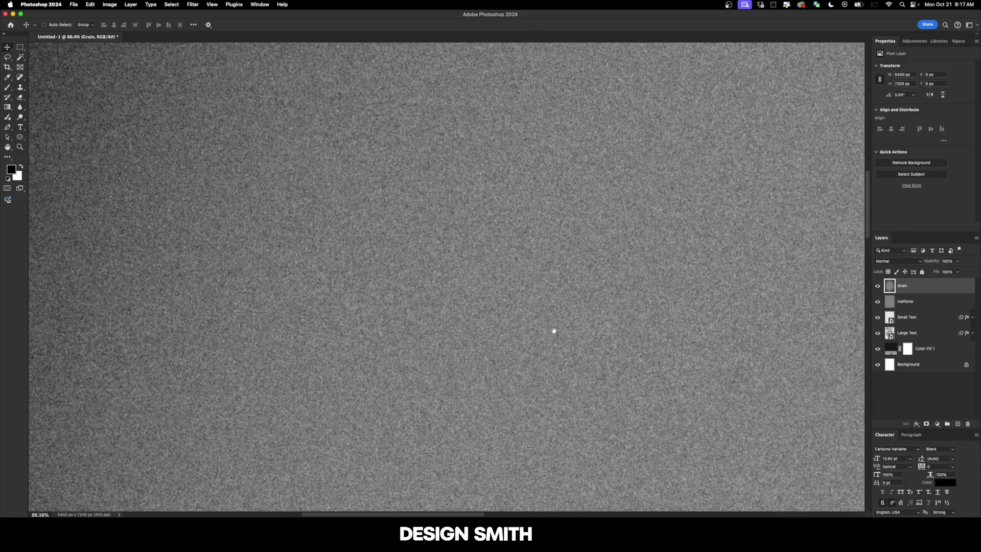
{"action": "key", "text": "super+0"}
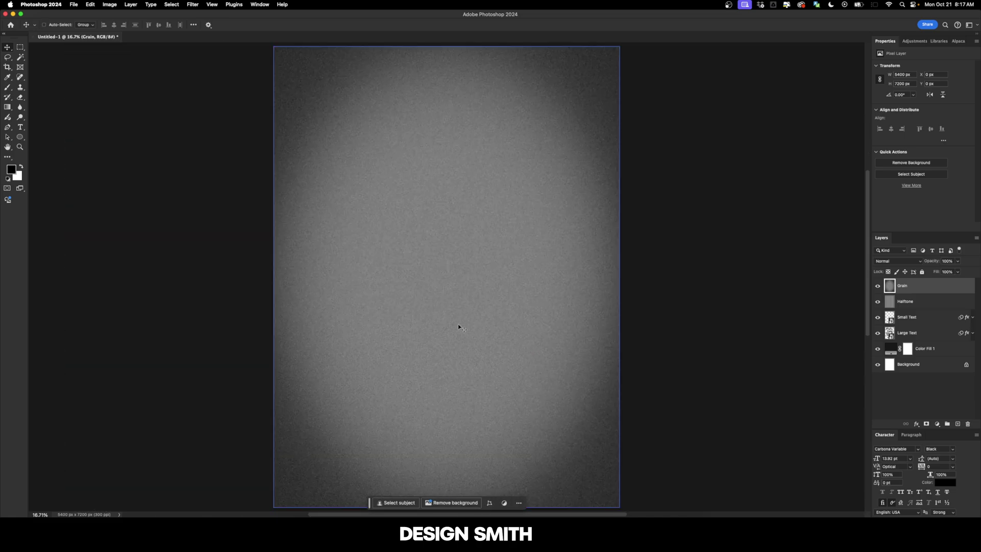
{"action": "left_click", "coordinate": [897, 260]}
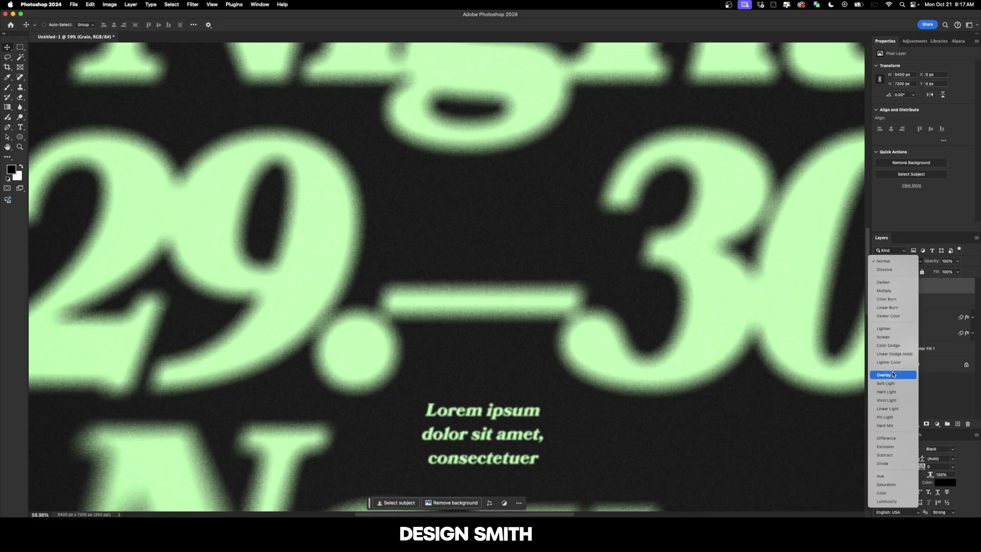
{"action": "left_click", "coordinate": [892, 374]}
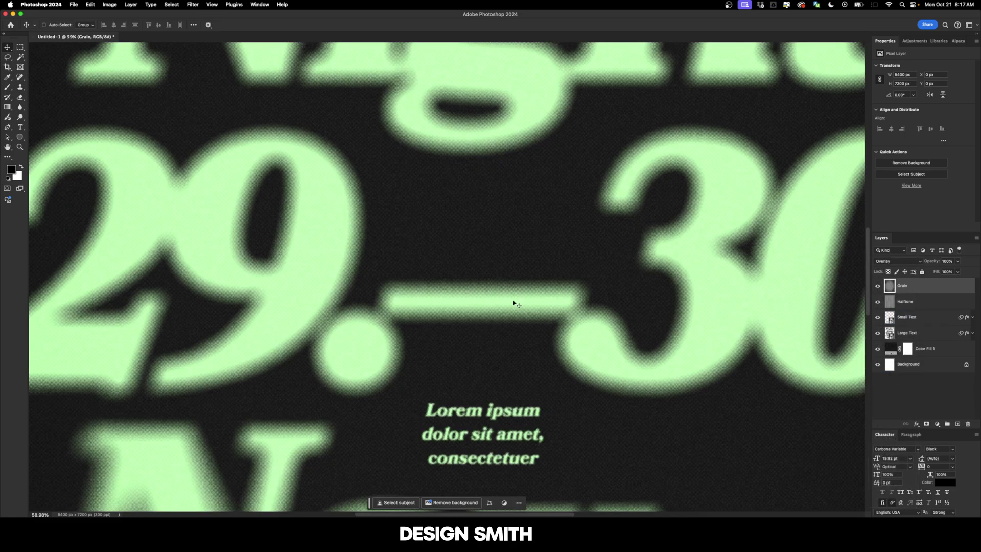